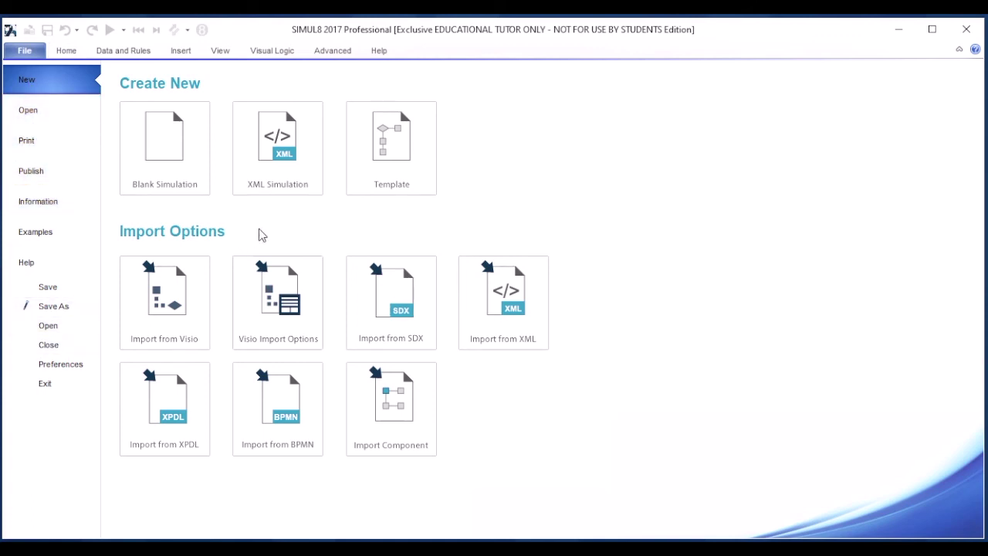
# Look through the built-in example simulations and the program's available groups of commands
pyautogui.click(75, 231)
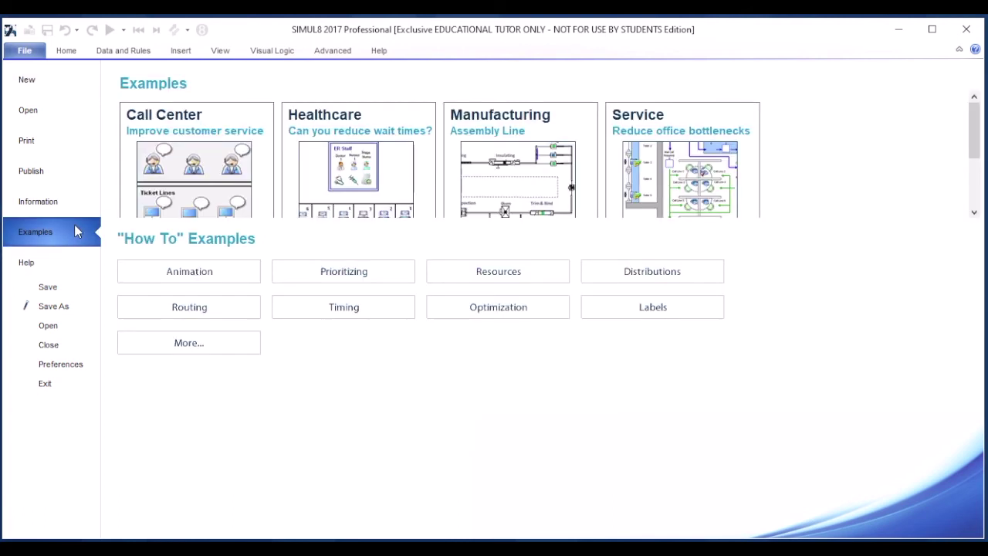
pyautogui.click(75, 53)
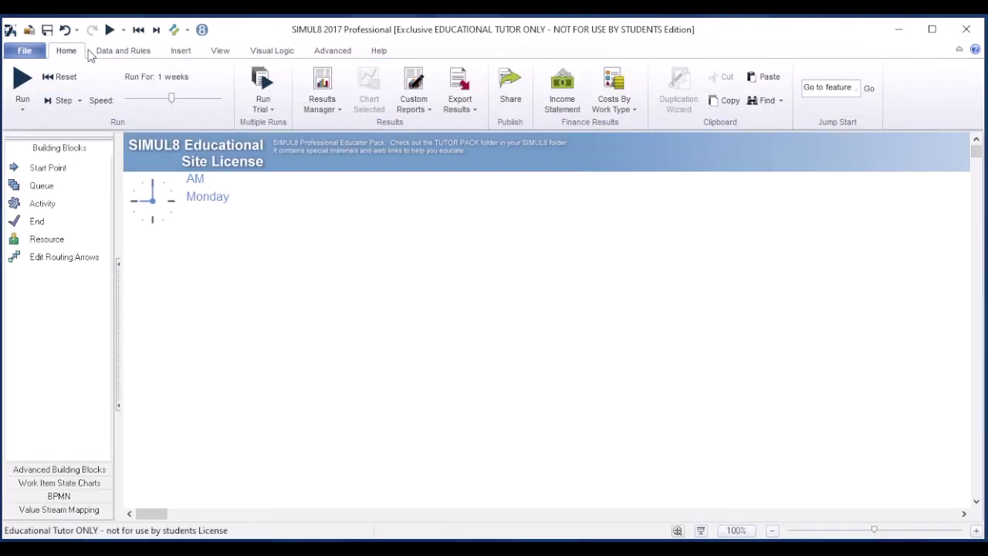
pyautogui.click(135, 51)
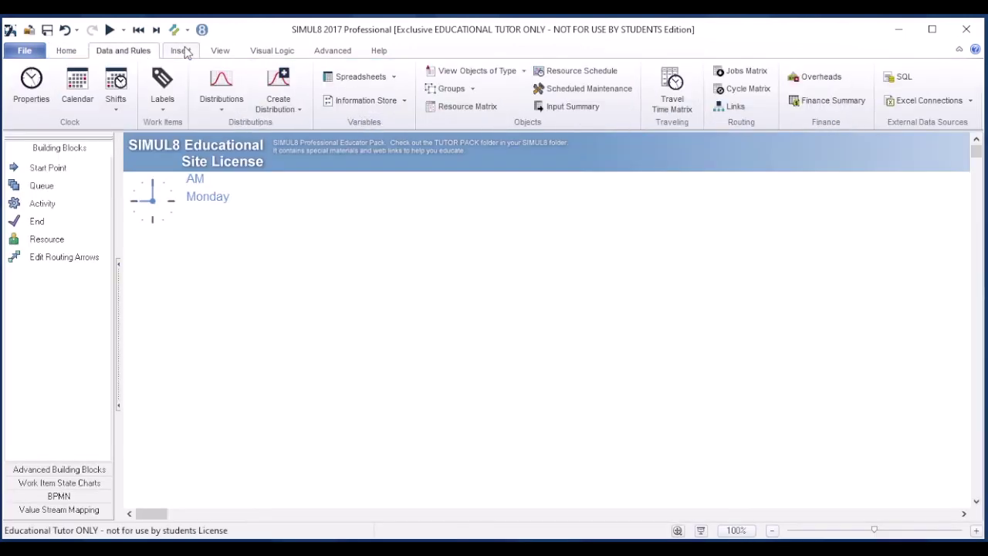
pyautogui.click(191, 51)
pyautogui.click(222, 51)
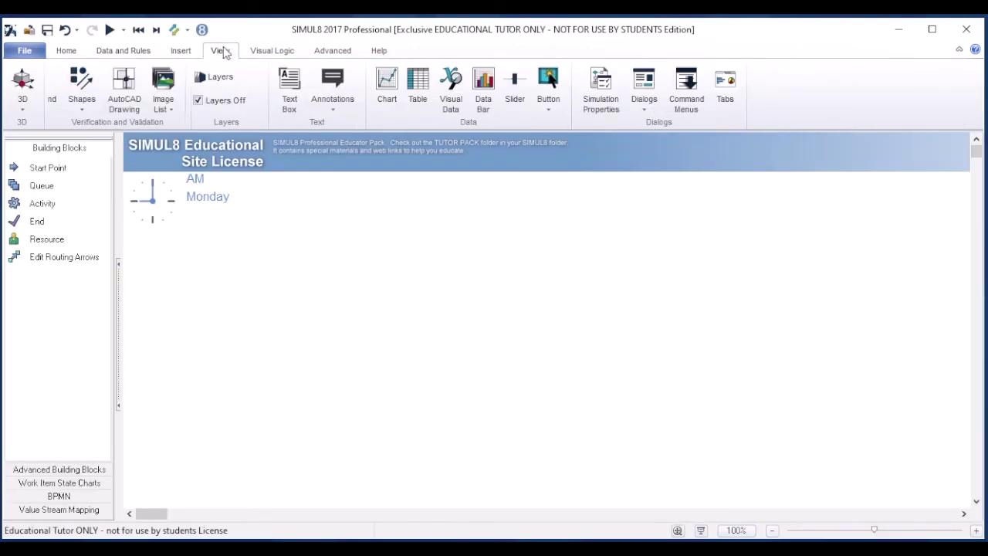
pyautogui.click(271, 50)
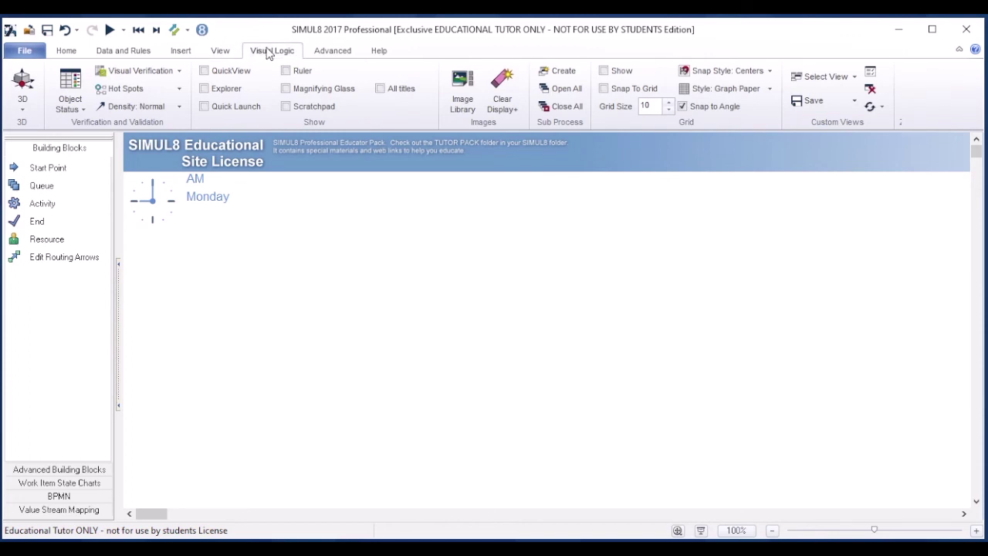
pyautogui.click(328, 50)
pyautogui.click(381, 51)
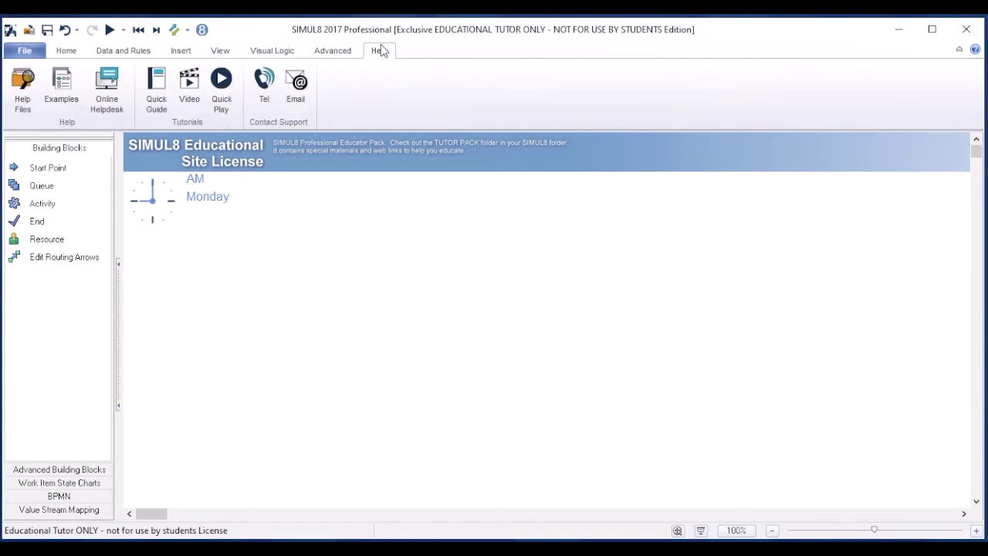
pyautogui.click(70, 50)
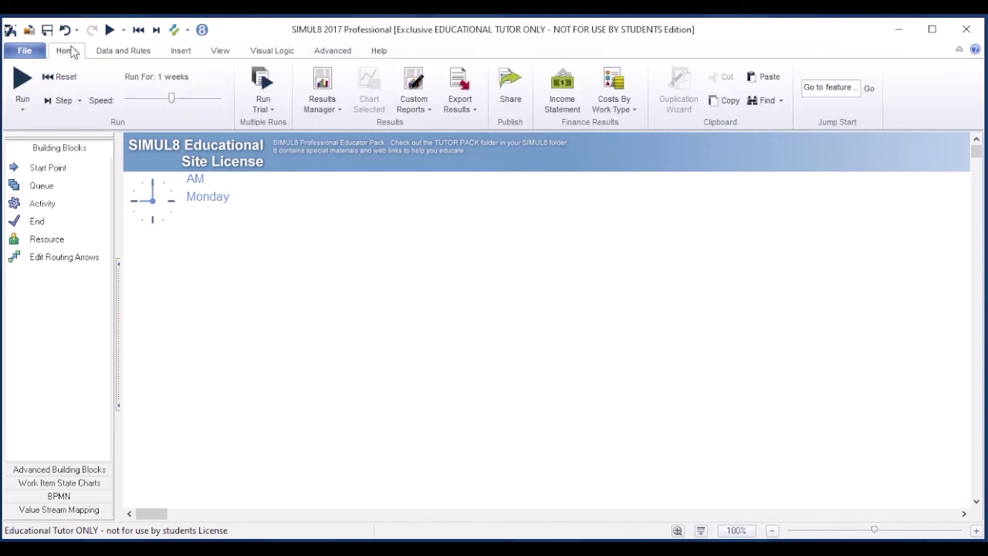
# Set all travel times to zero in the distance preferences and accept the preferences
pyautogui.click(25, 50)
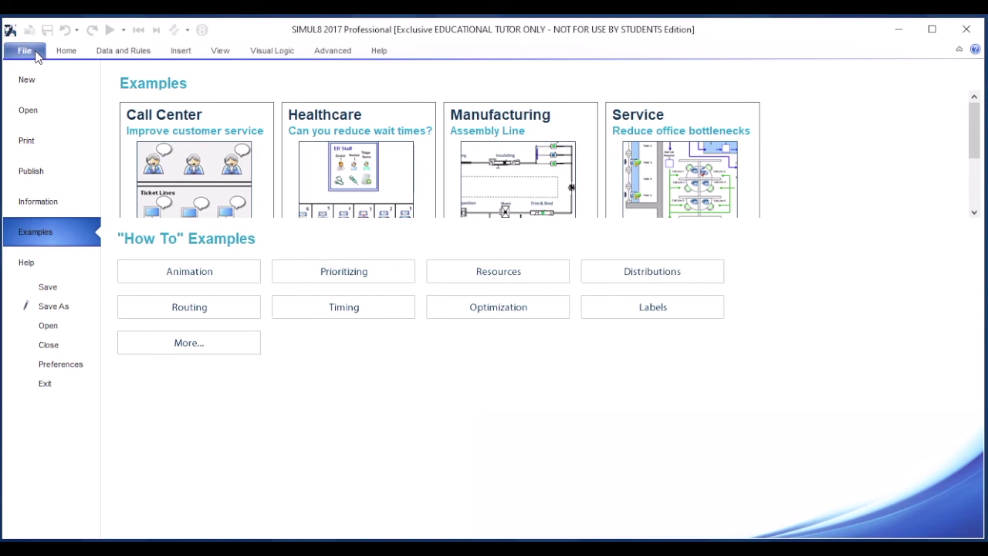
pyautogui.click(76, 373)
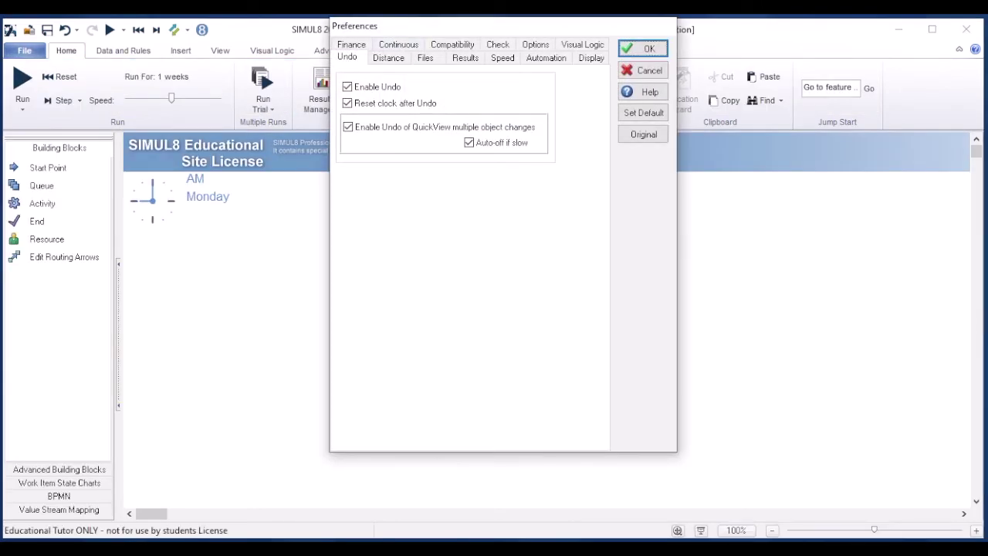
pyautogui.moveTo(433, 26); pyautogui.dragTo(431, 48)
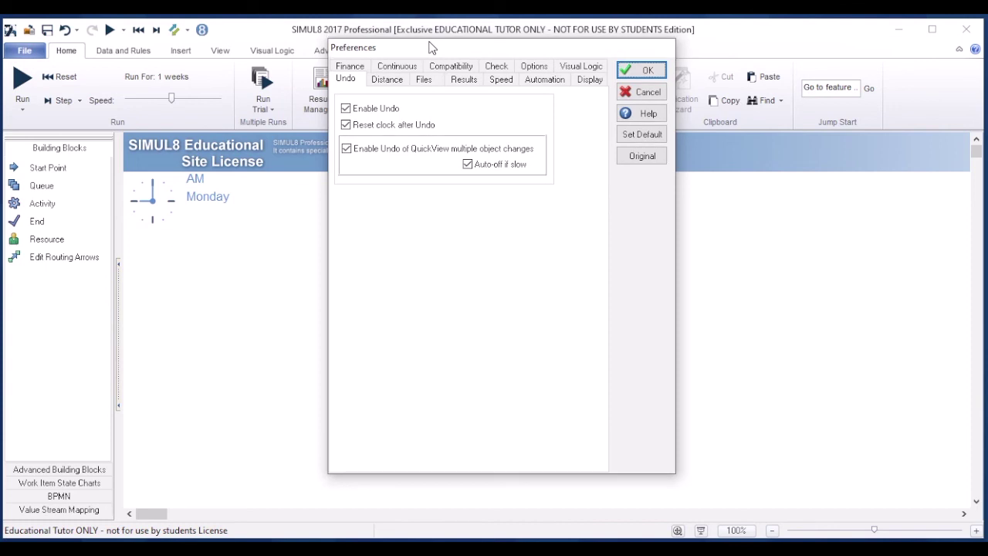
pyautogui.click(397, 80)
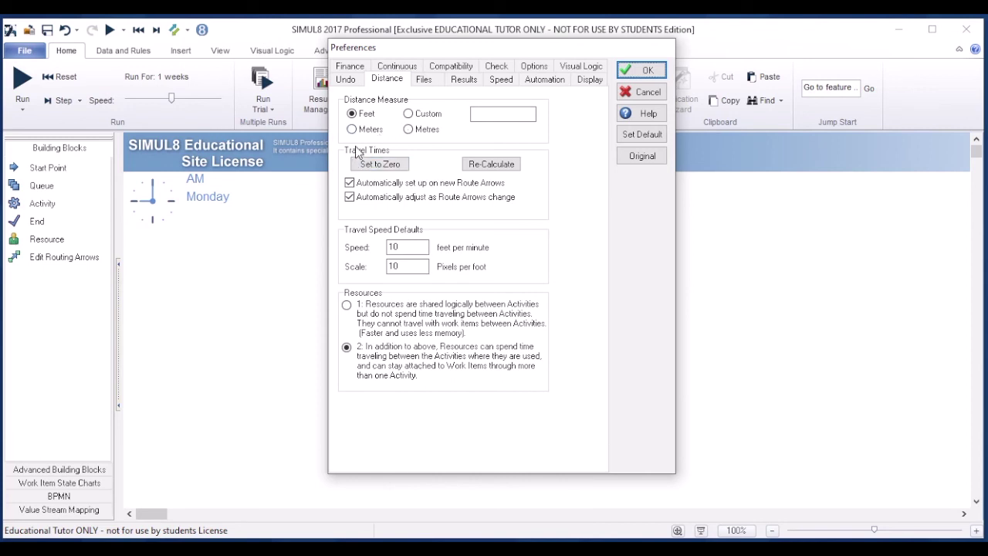
pyautogui.click(401, 167)
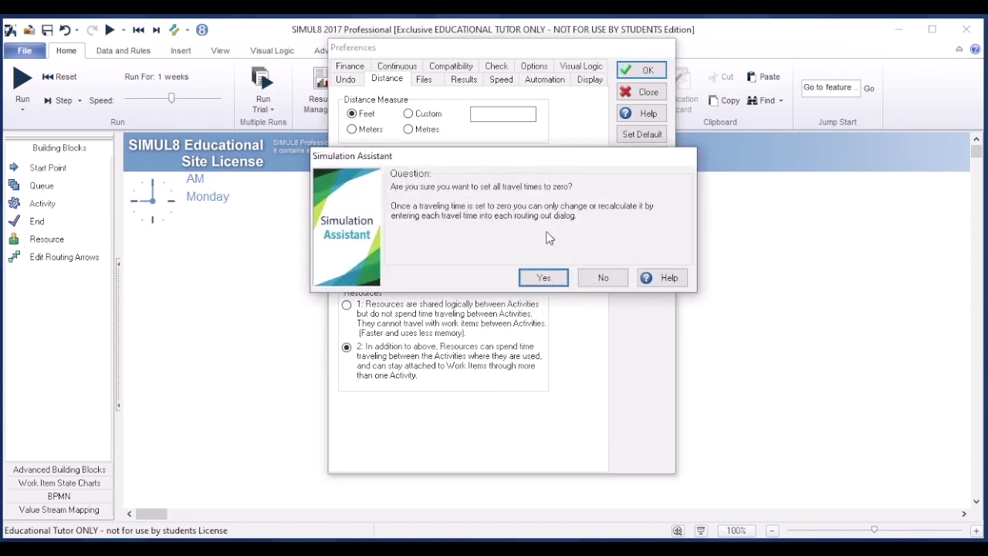
pyautogui.click(546, 278)
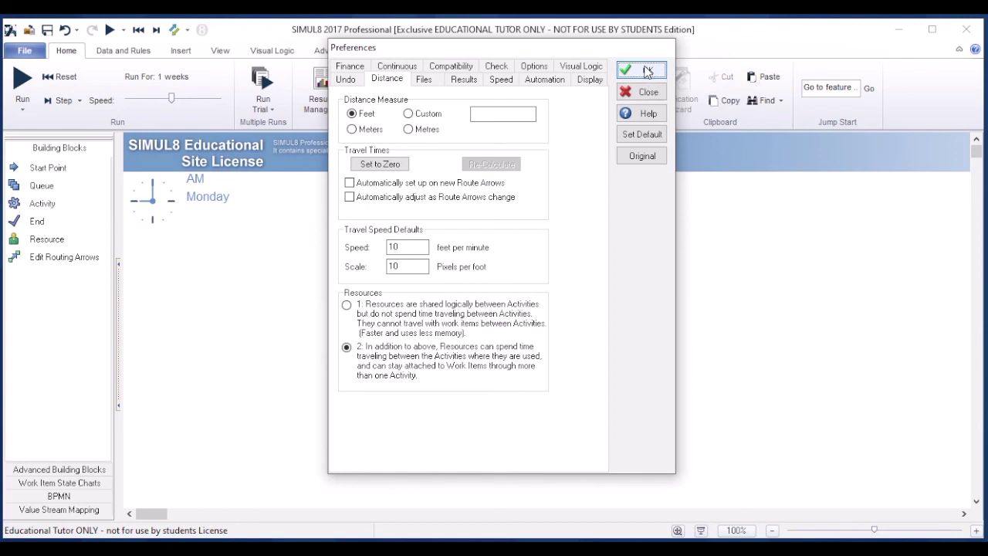
pyautogui.click(647, 71)
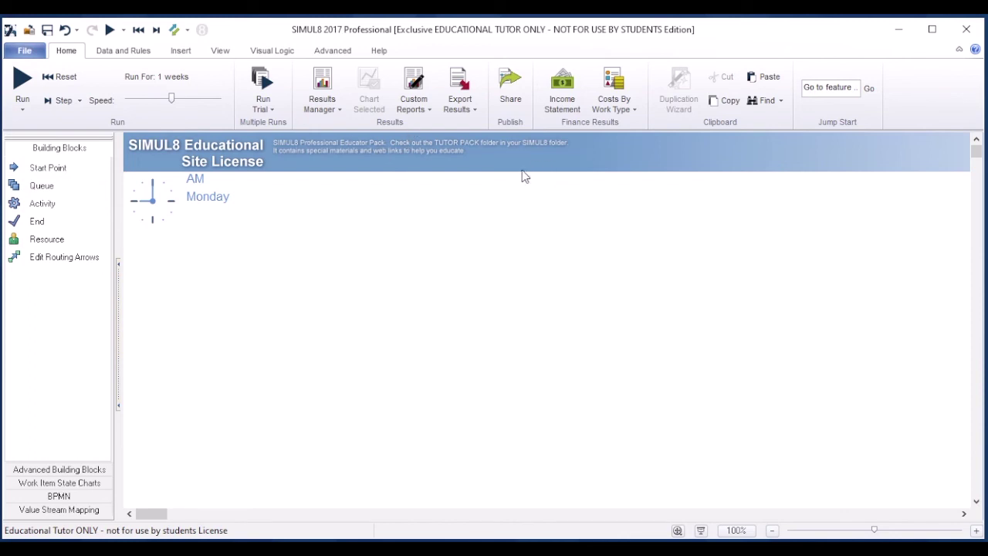
# Enable automatic change of random numbers on every restart in the random sampling parameters
pyautogui.click(344, 57)
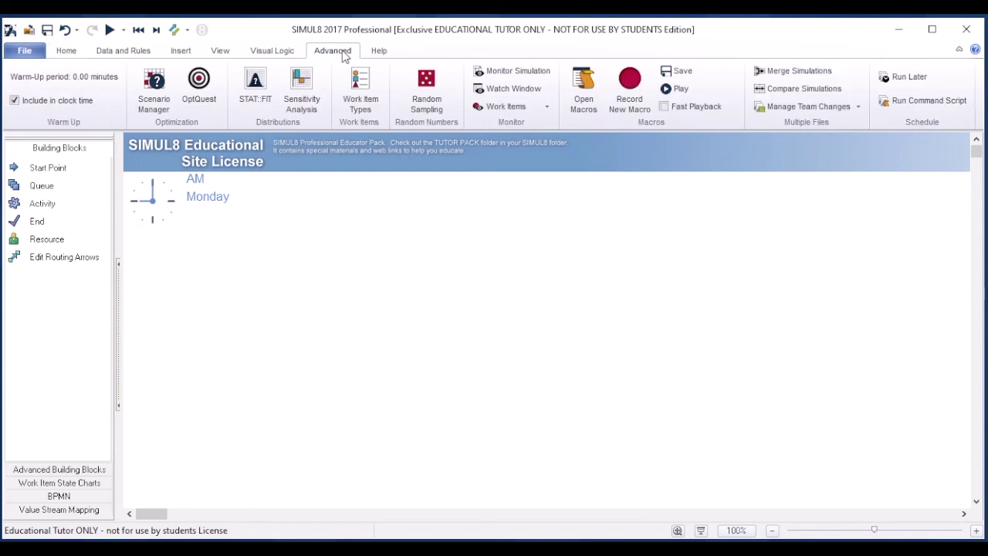
pyautogui.click(429, 80)
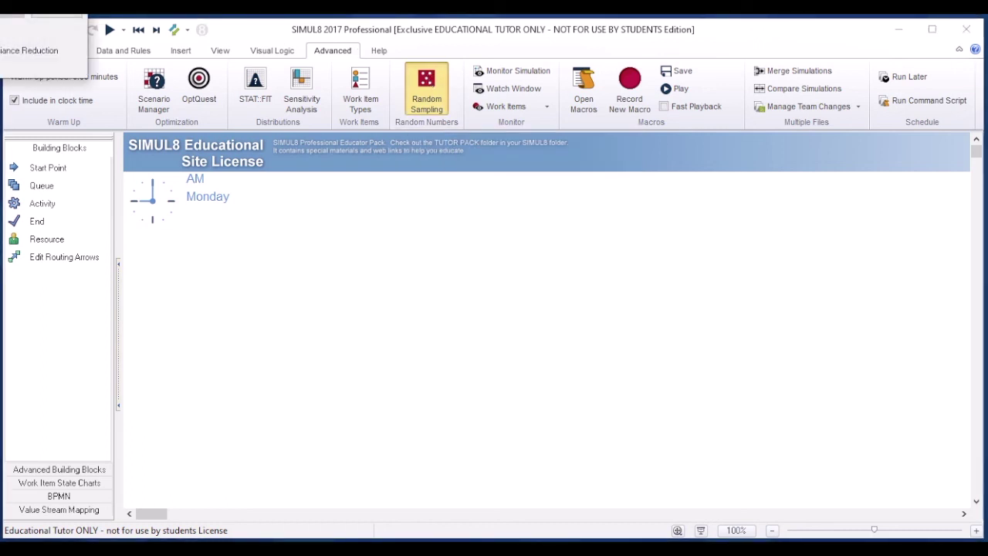
pyautogui.moveTo(774, 295); pyautogui.dragTo(408, 256)
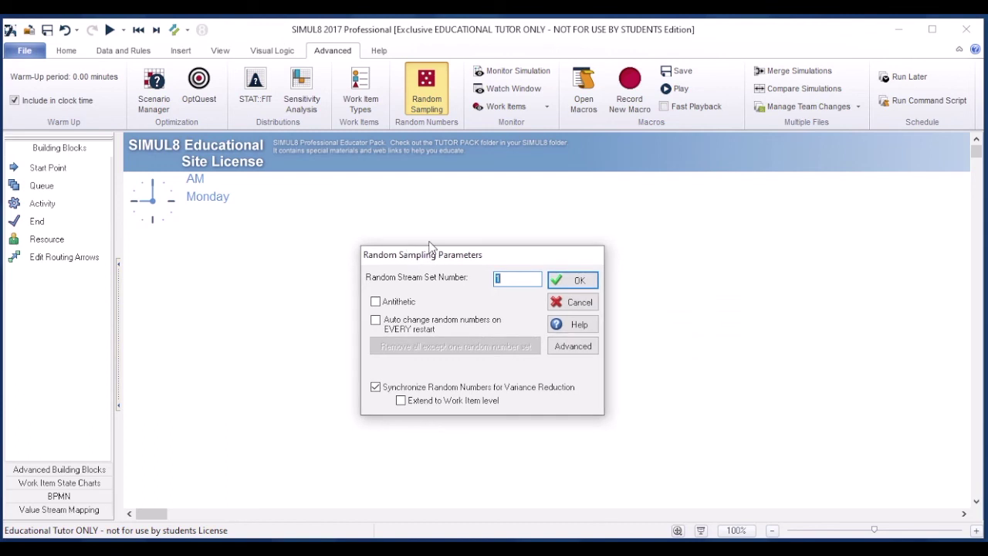
pyautogui.click(376, 320)
pyautogui.moveTo(429, 332)
pyautogui.click(576, 281)
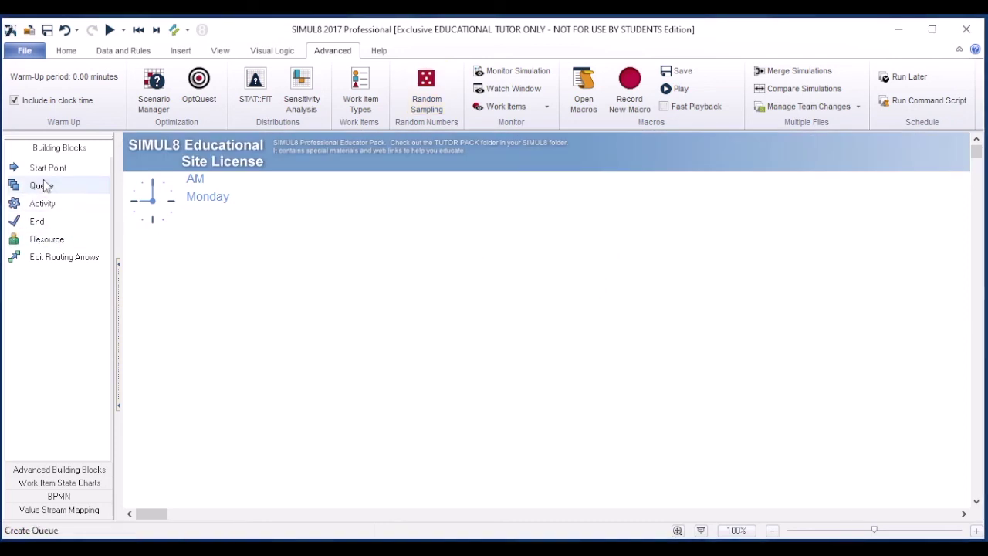
# Build a horizontal, linked process chain on the empty canvas from a start point, queue, activity and end
pyautogui.click(70, 51)
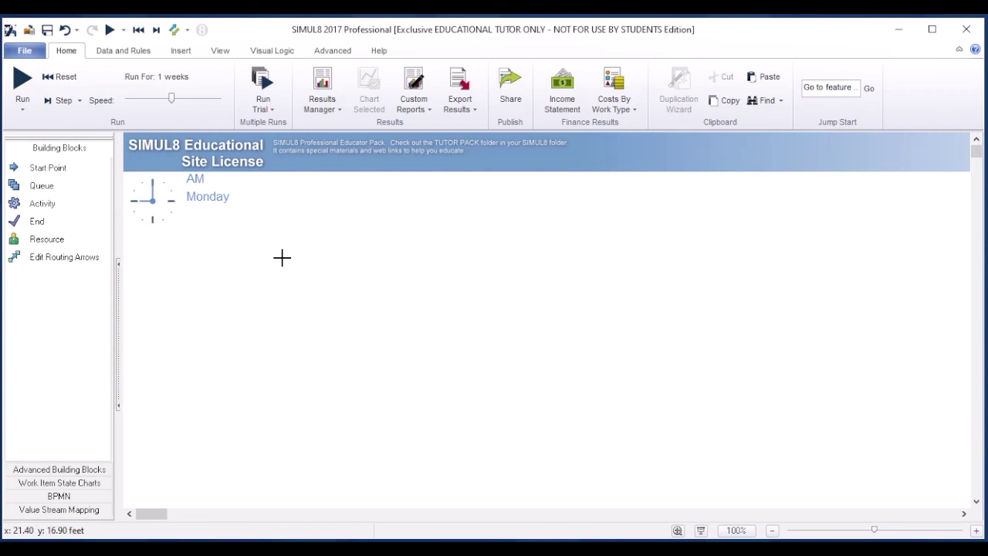
pyautogui.click(282, 257)
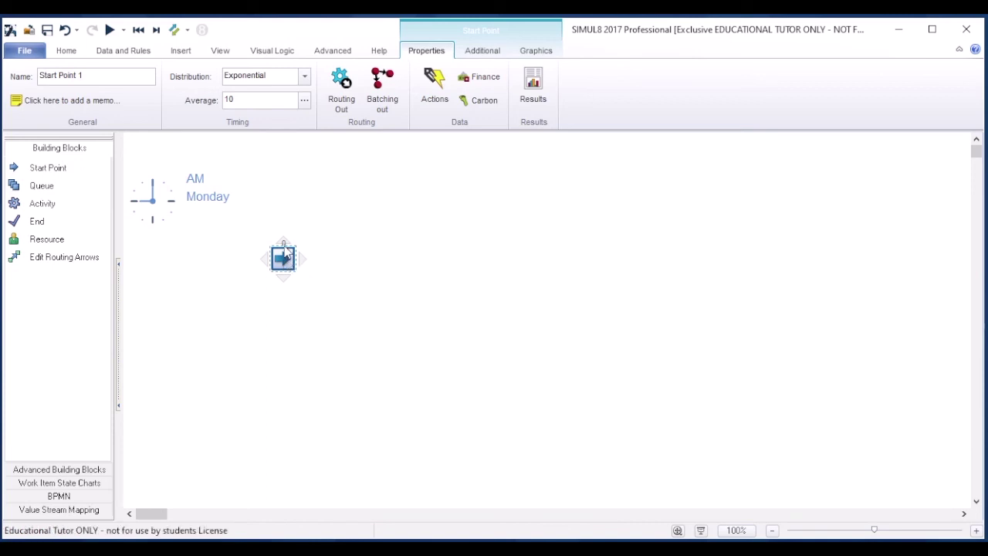
pyautogui.moveTo(263, 262)
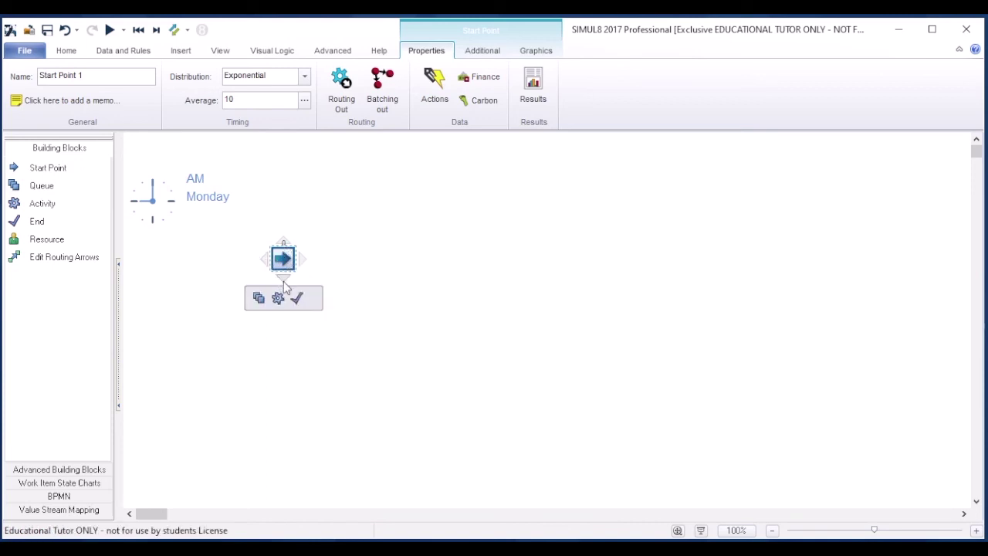
pyautogui.moveTo(306, 262)
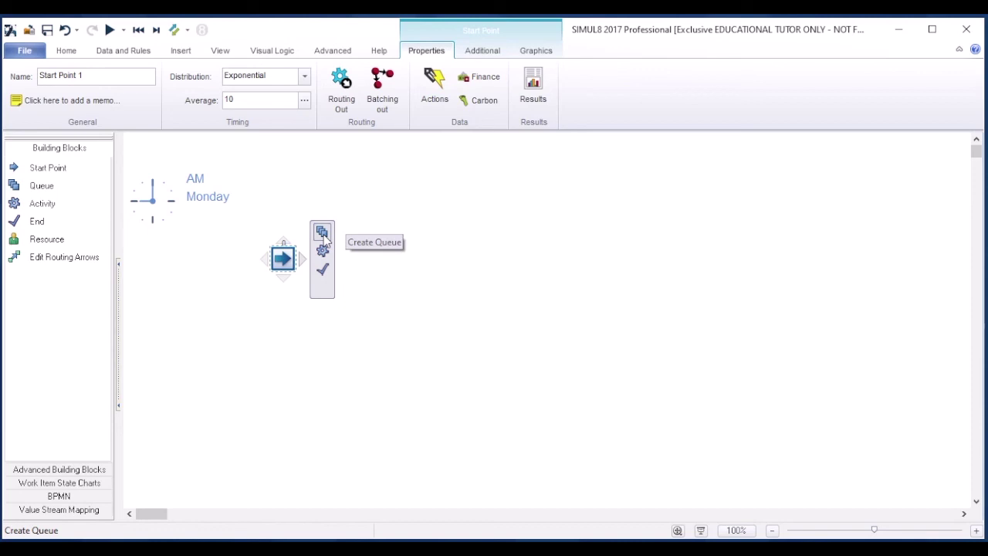
pyautogui.click(323, 235)
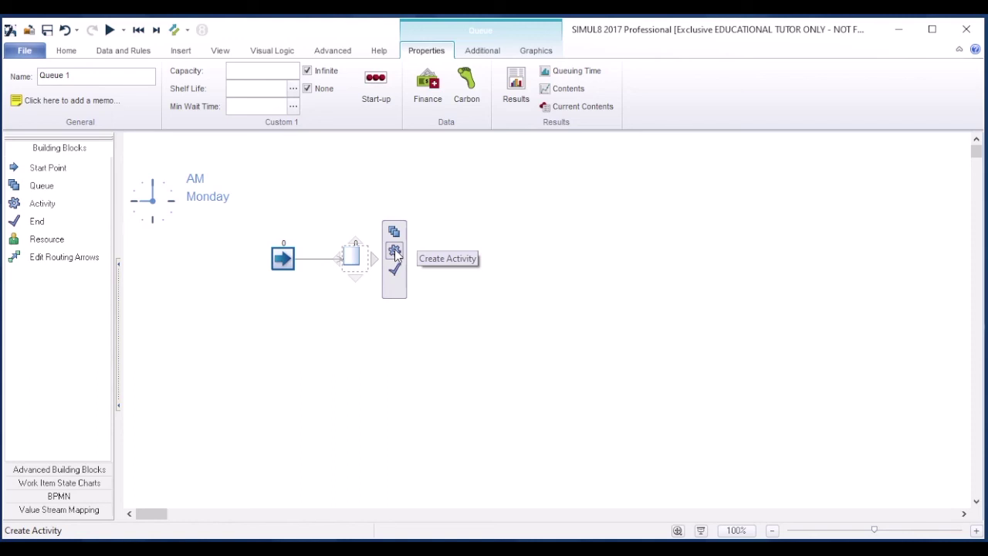
pyautogui.click(394, 252)
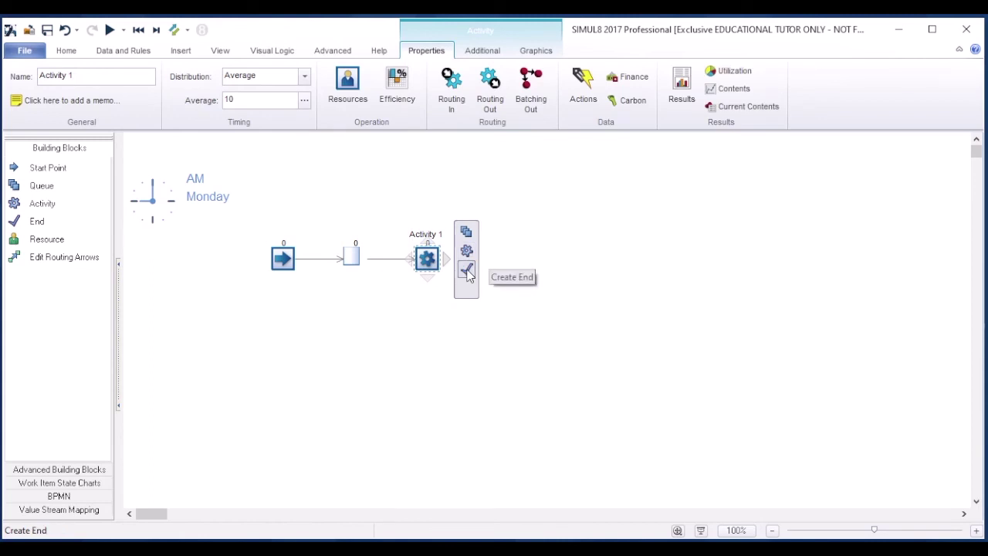
pyautogui.click(467, 272)
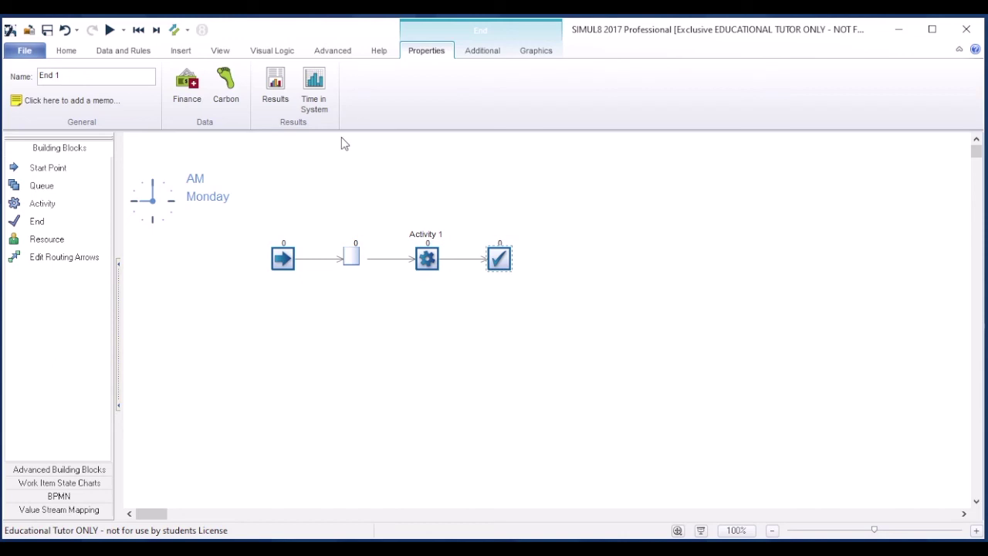
# Give the start point an exponential inter-arrival distribution with an average of 30 minutes
pyautogui.click(285, 264)
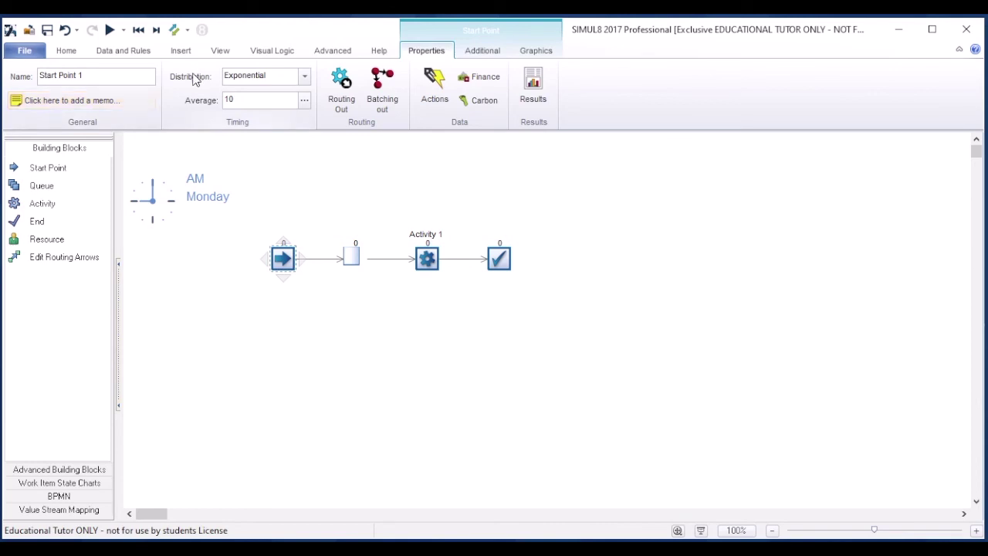
pyautogui.click(265, 77)
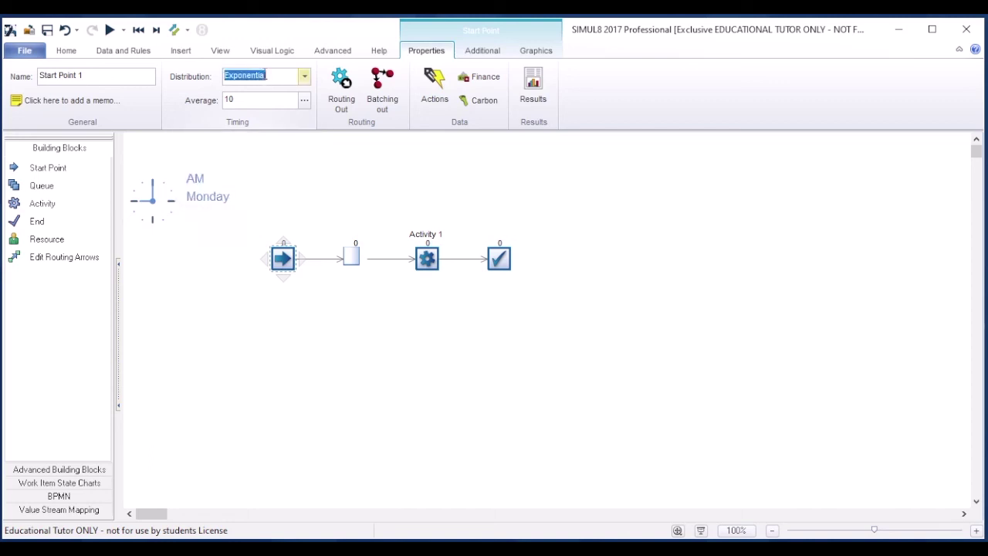
pyautogui.click(304, 78)
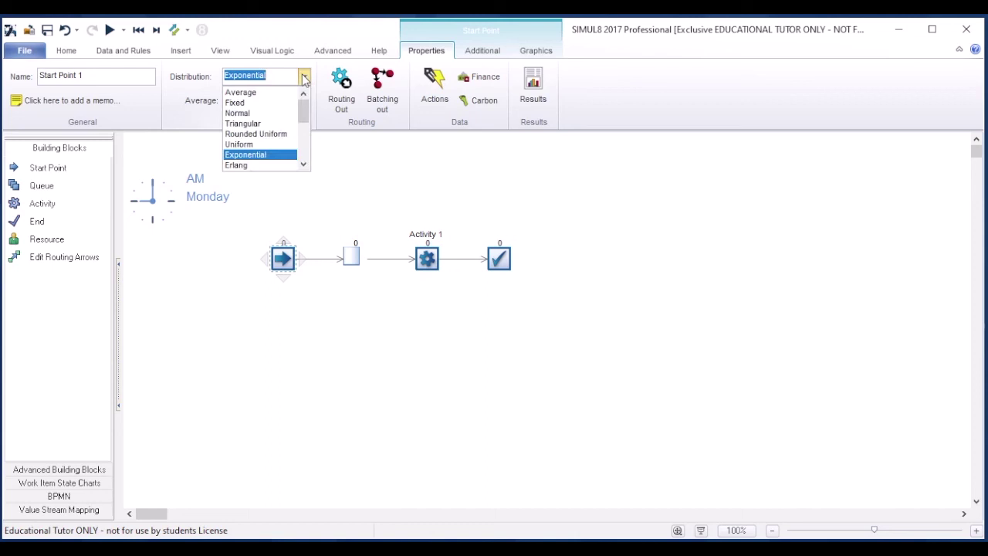
pyautogui.moveTo(303, 112)
pyautogui.mouseDown()
pyautogui.moveTo(306, 155)
pyautogui.moveTo(305, 103)
pyautogui.mouseUp()
pyautogui.click(269, 155)
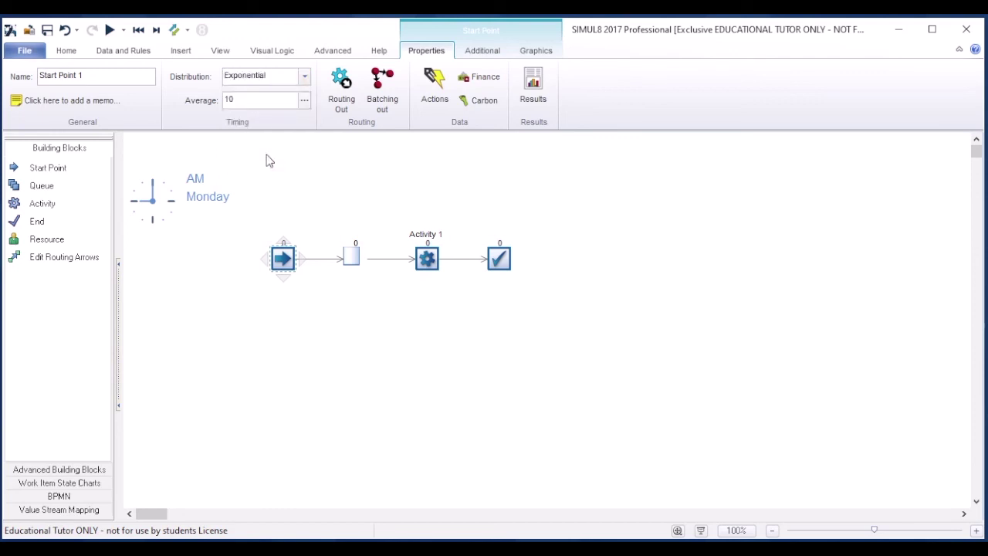
pyautogui.doubleClick(240, 105)
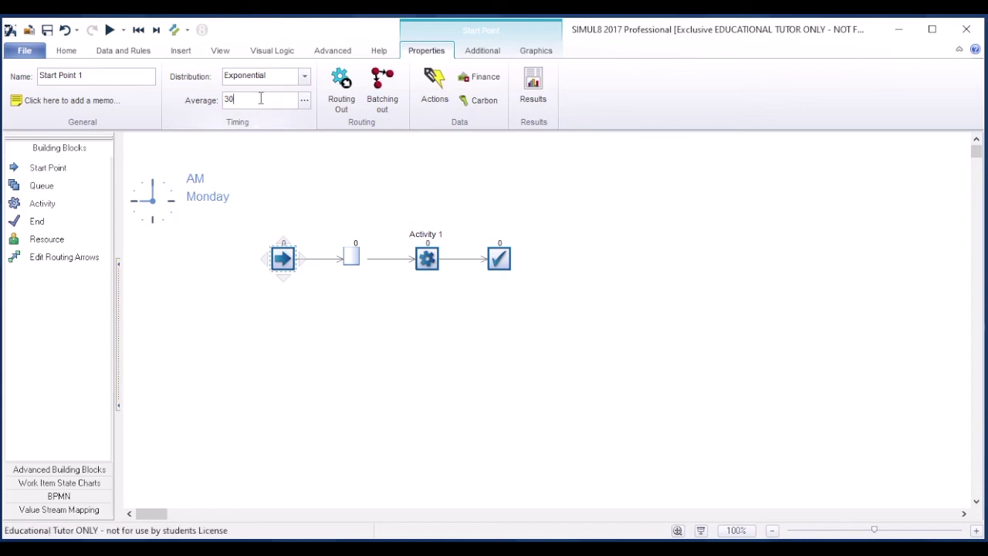
pyautogui.click(282, 189)
# Review the start point's inter-arrival time and distribution options in its full properties
pyautogui.click(282, 261)
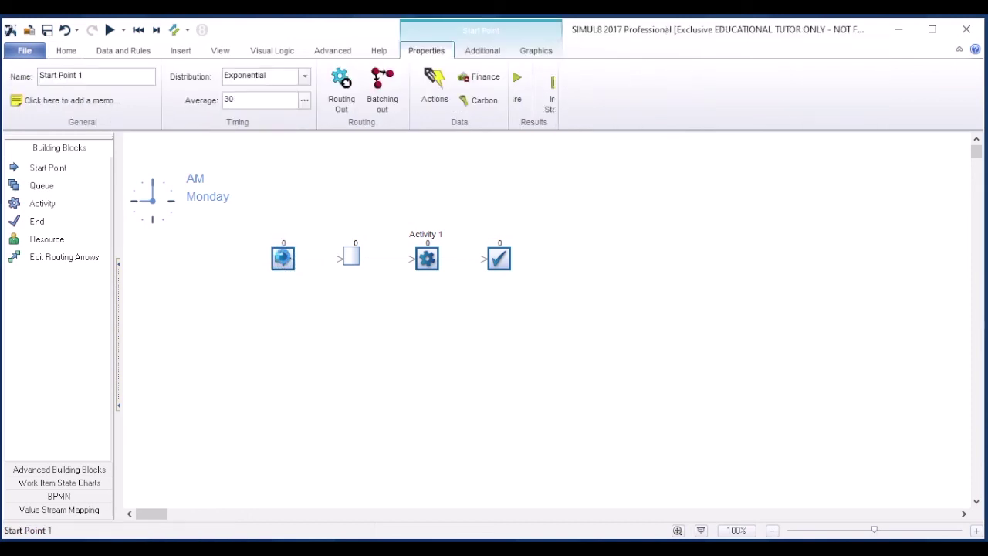
pyautogui.rightClick(283, 262)
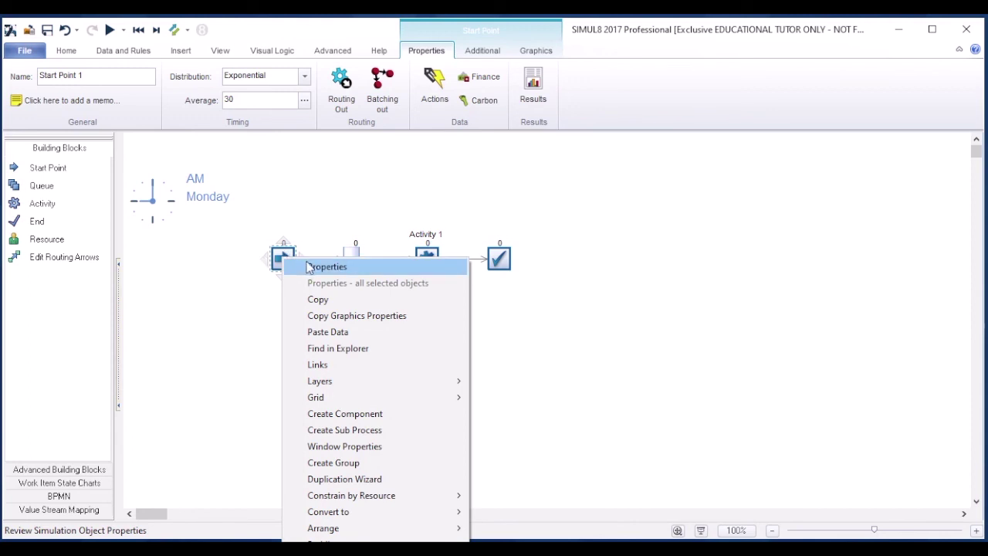
pyautogui.click(326, 266)
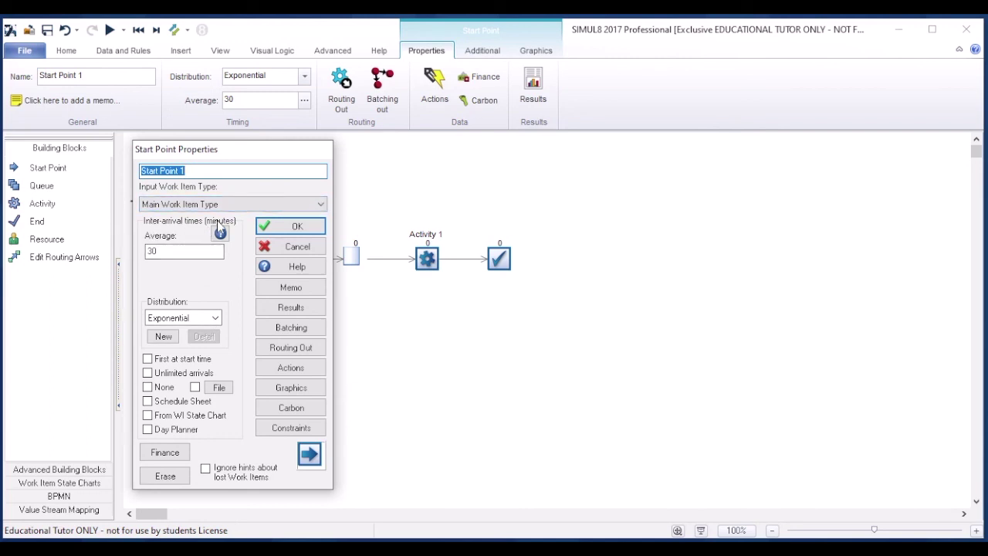
pyautogui.moveTo(218, 223)
pyautogui.moveTo(206, 362)
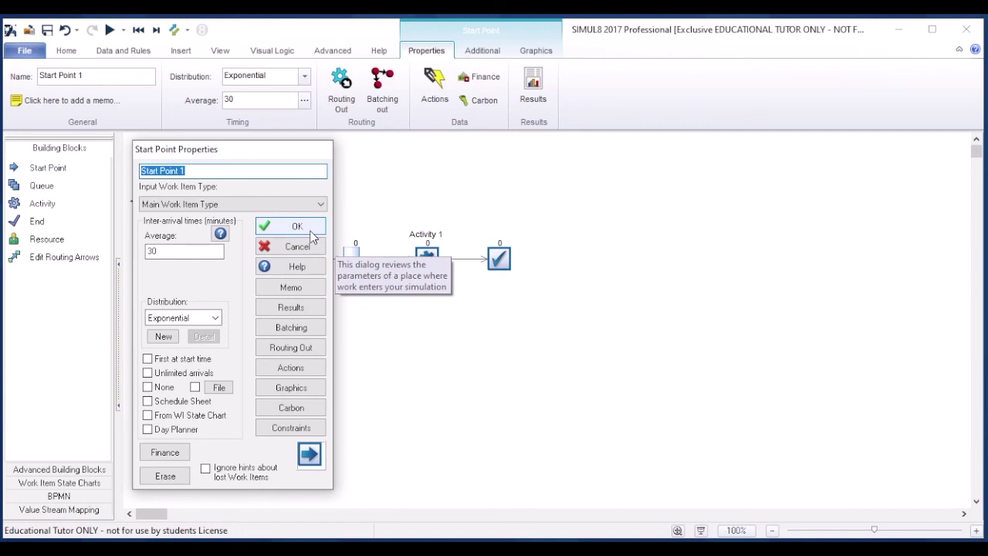
pyautogui.click(312, 234)
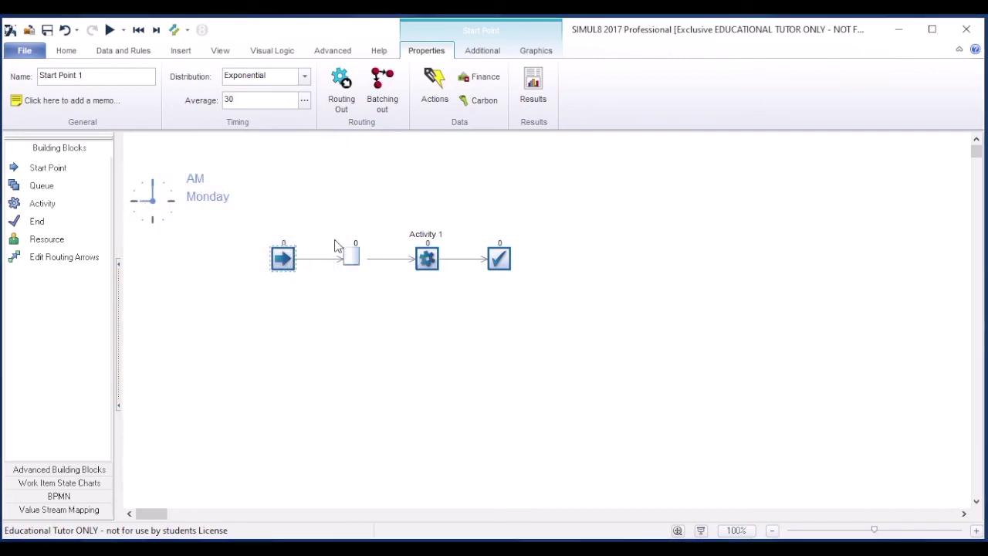
# Review the queue's capacity, shelf life and minimum wait time settings in its full properties
pyautogui.click(356, 259)
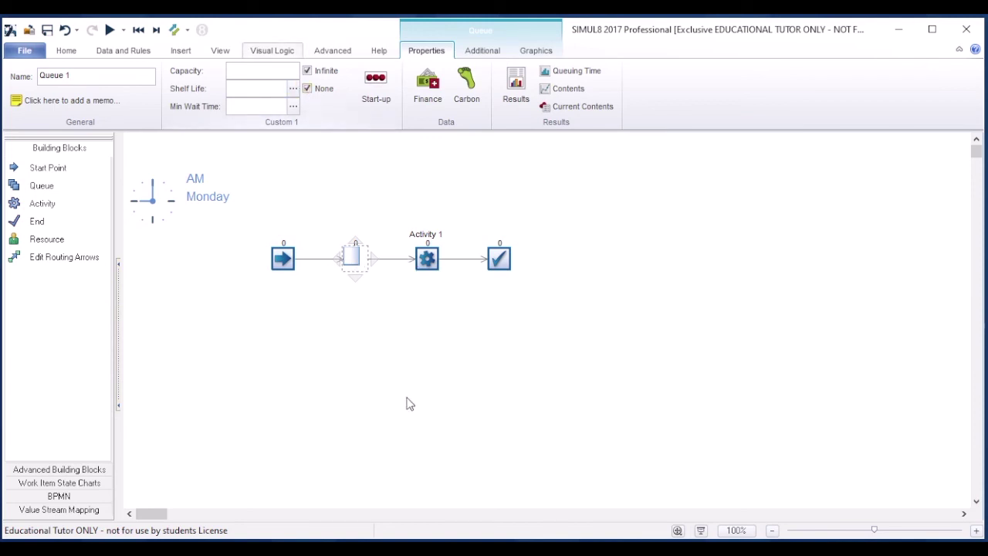
pyautogui.rightClick(350, 261)
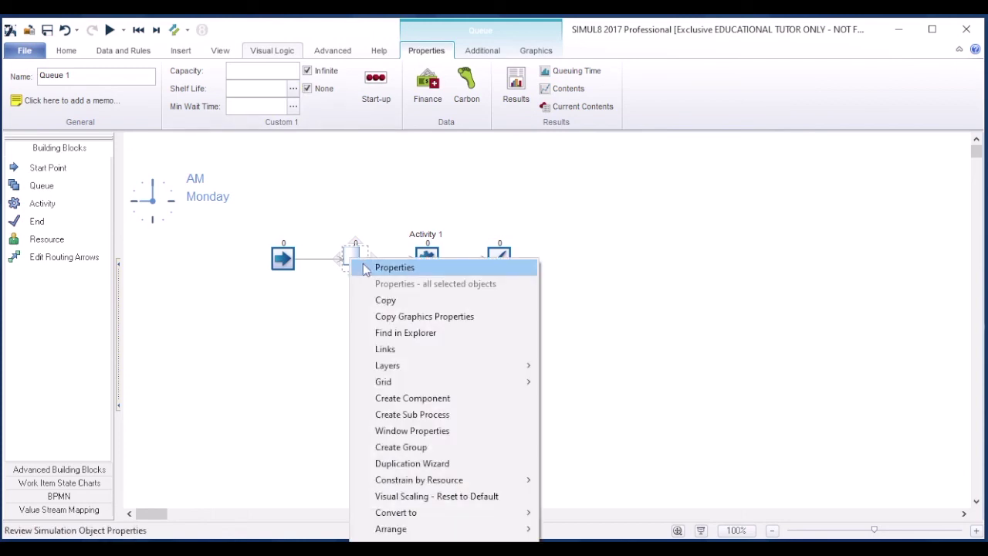
pyautogui.click(365, 268)
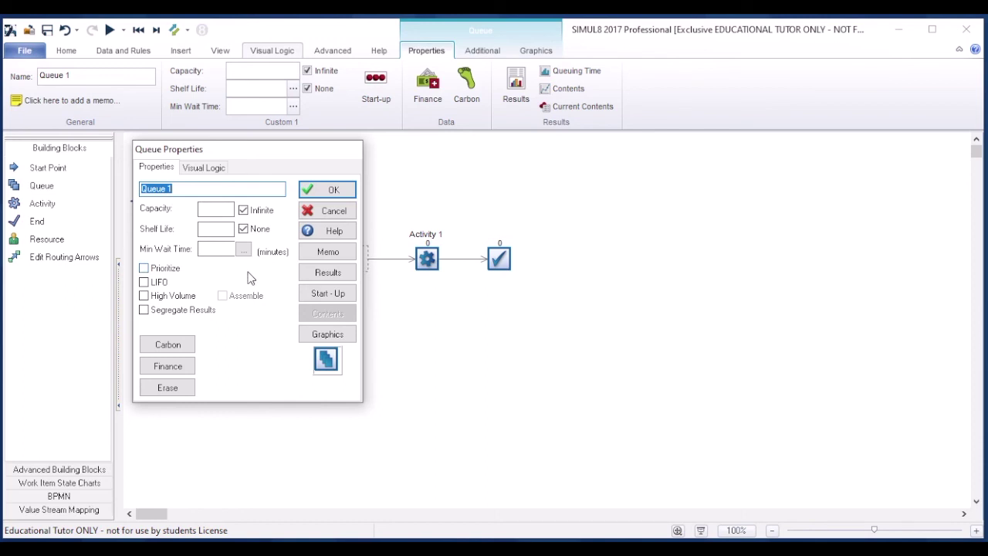
pyautogui.moveTo(250, 279)
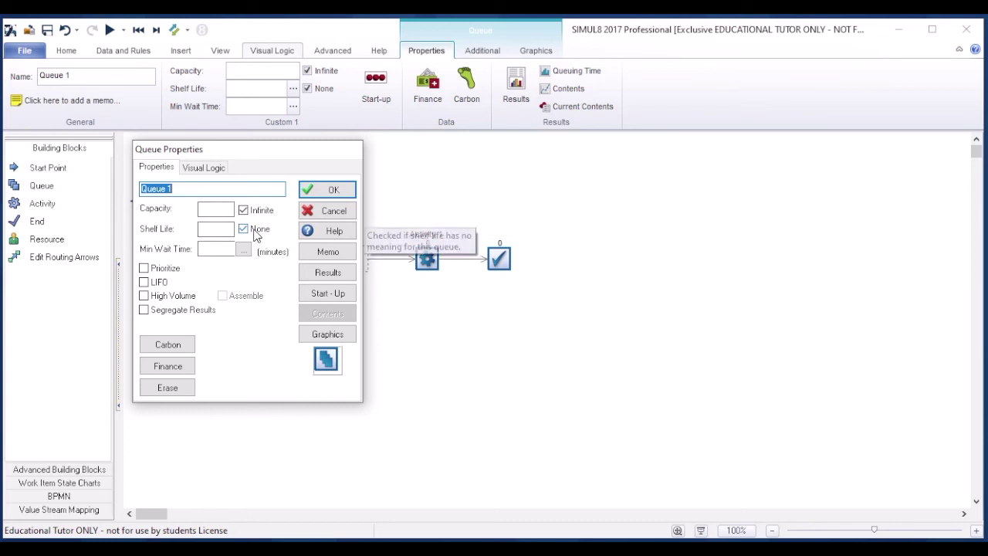
pyautogui.click(334, 190)
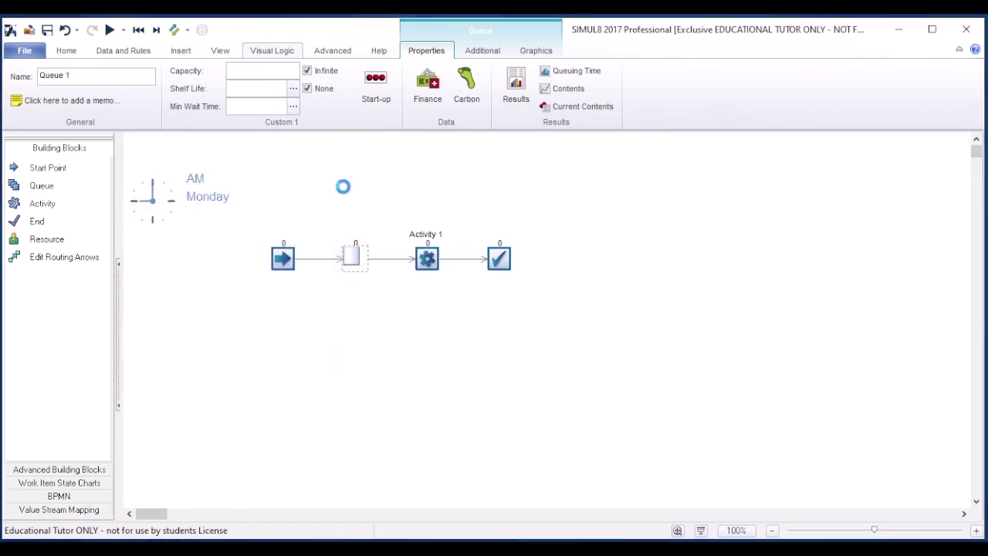
# Give the activity an exponential processing time distribution with an average of 20 minutes
pyautogui.click(429, 260)
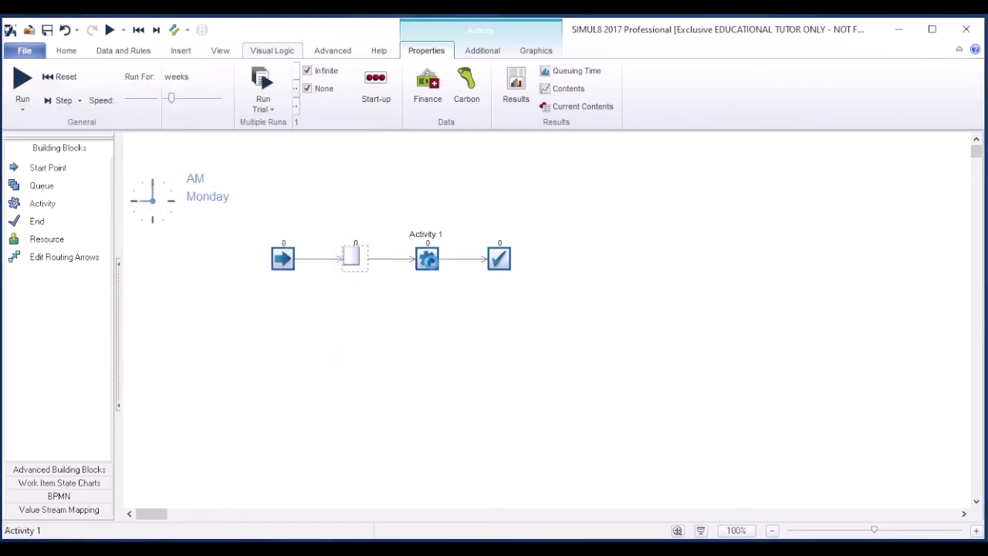
pyautogui.rightClick(432, 266)
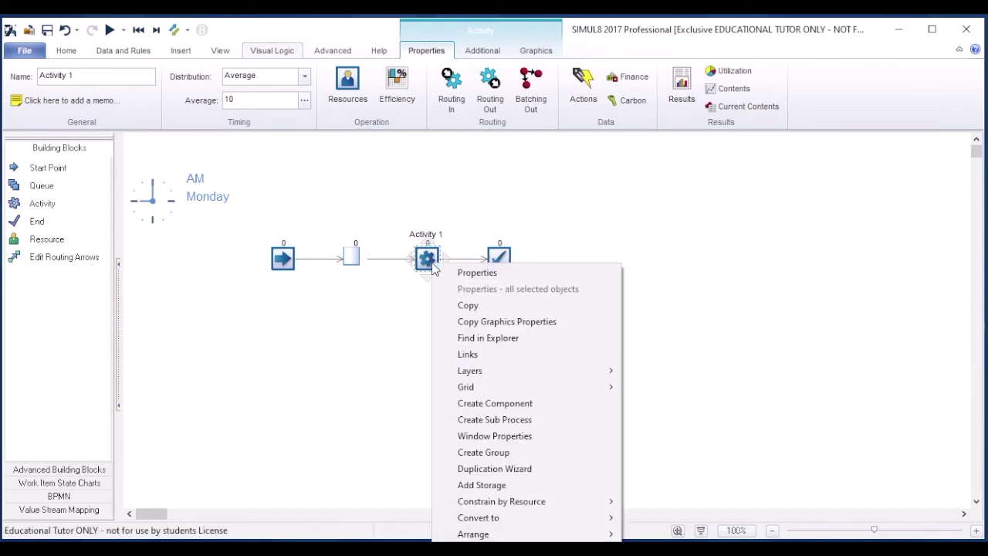
pyautogui.click(447, 274)
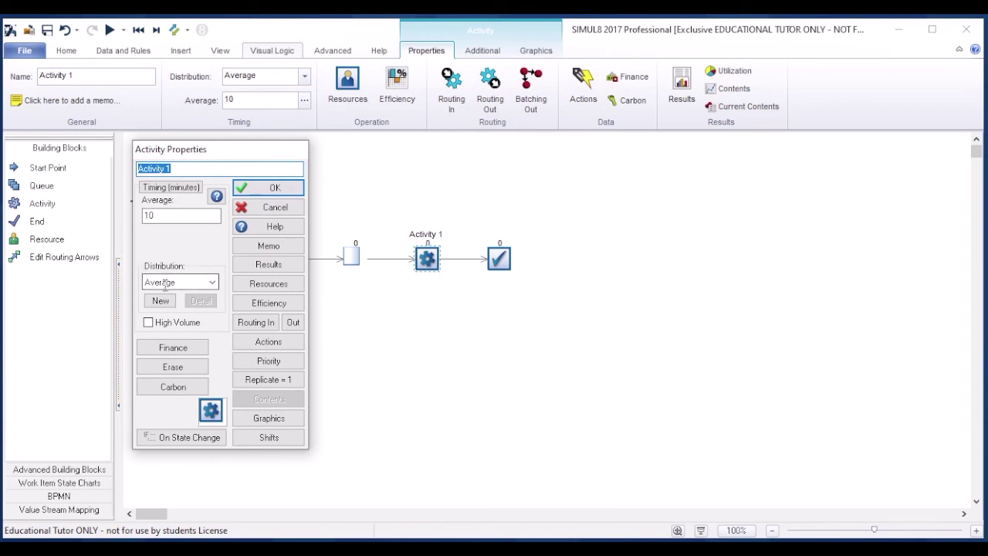
pyautogui.click(212, 283)
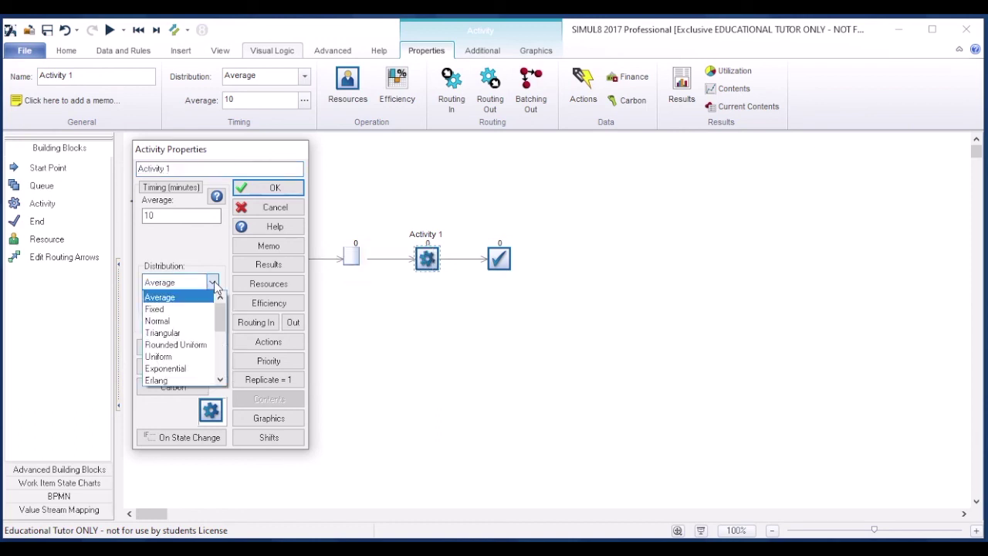
pyautogui.click(188, 369)
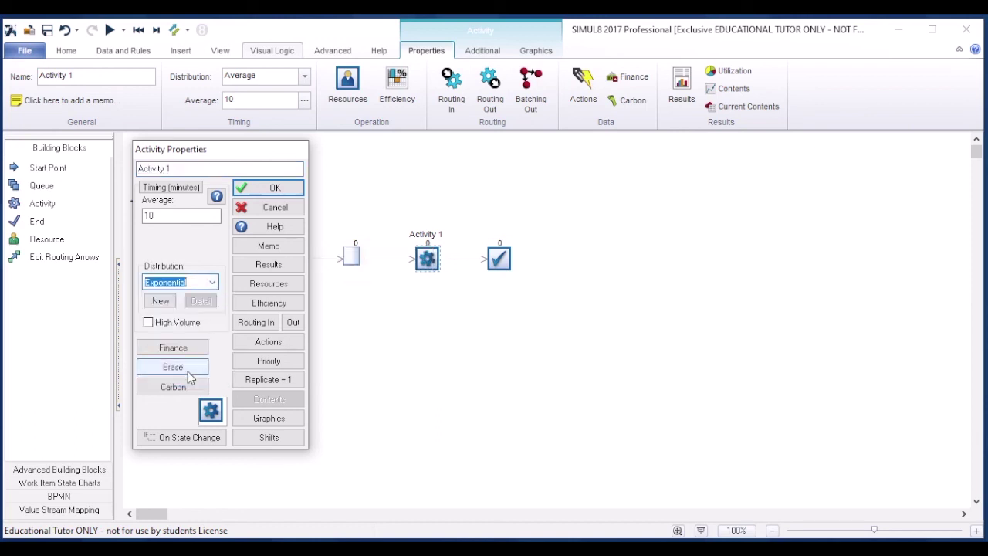
pyautogui.click(173, 215)
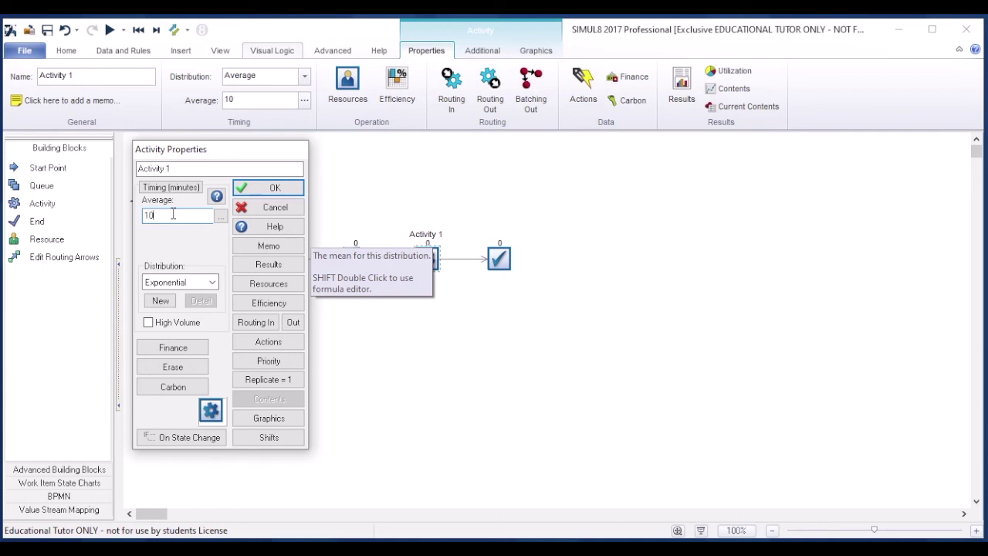
pyautogui.press('BackSpace')
pyautogui.press('BackSpace')
pyautogui.write('2')
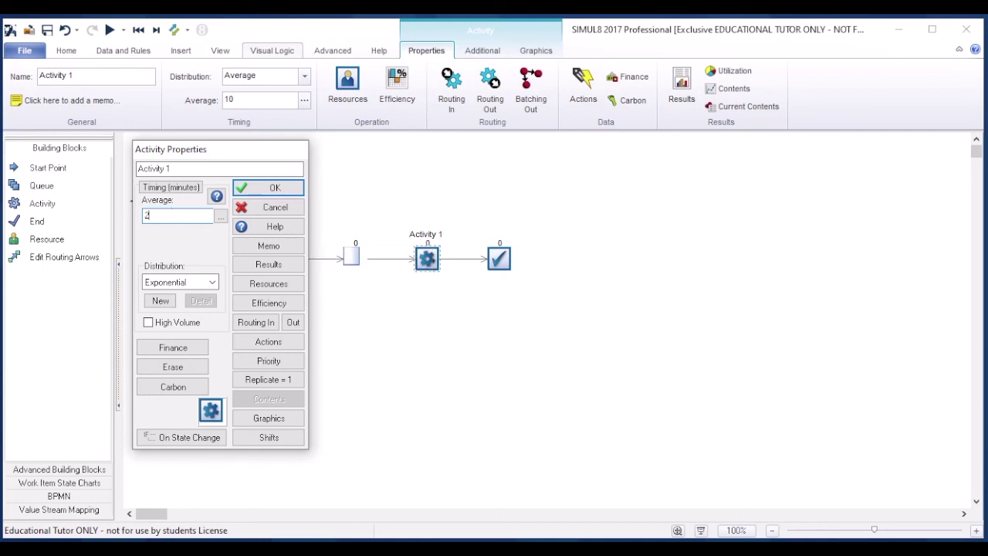
pyautogui.write('0')
pyautogui.click(279, 189)
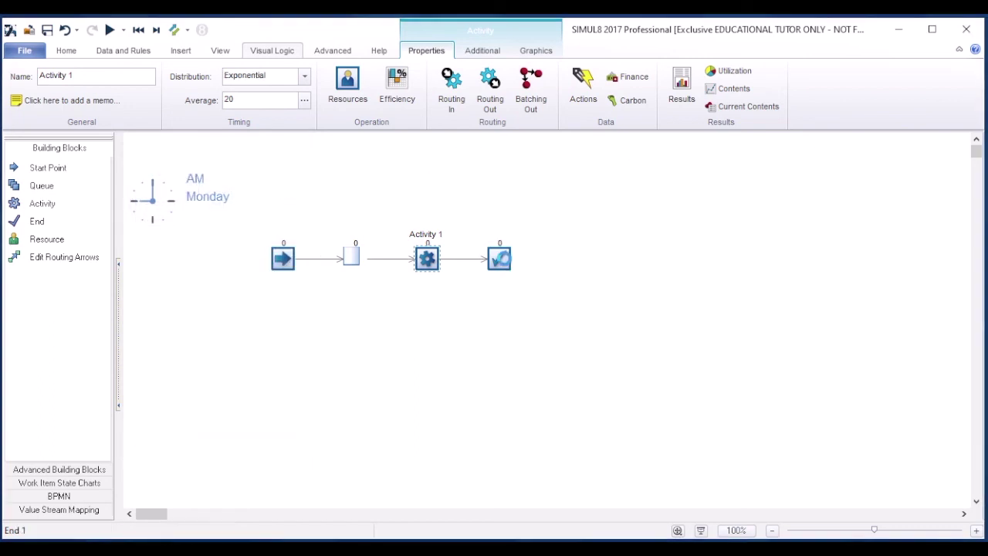
# Review the end point's options in its full properties, leaving them as they are
pyautogui.click(502, 260)
pyautogui.rightClick(506, 264)
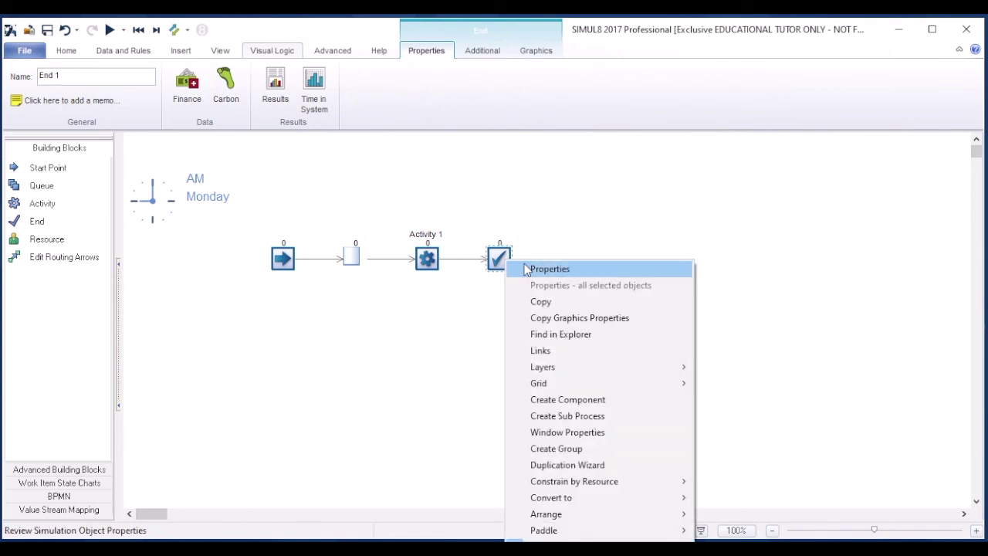
pyautogui.click(519, 268)
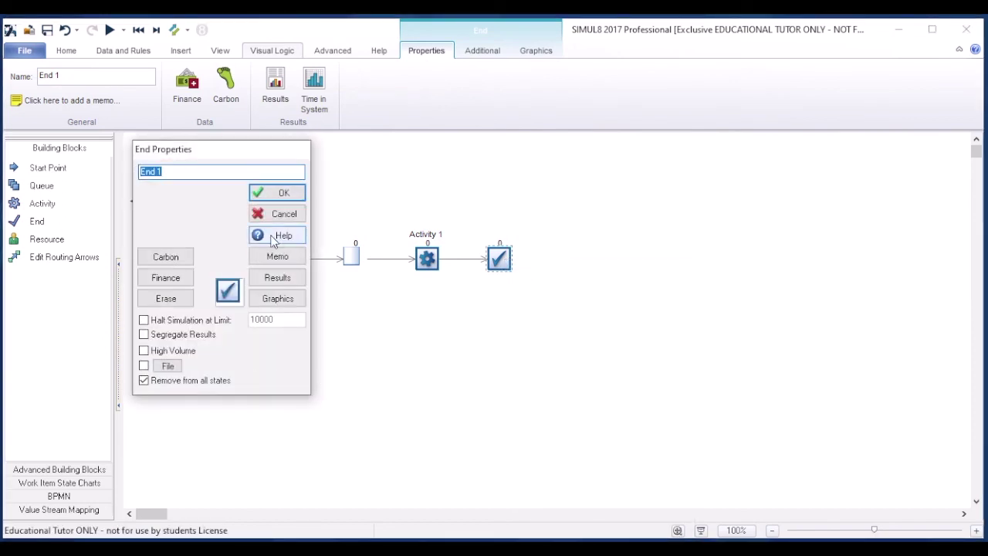
pyautogui.click(284, 214)
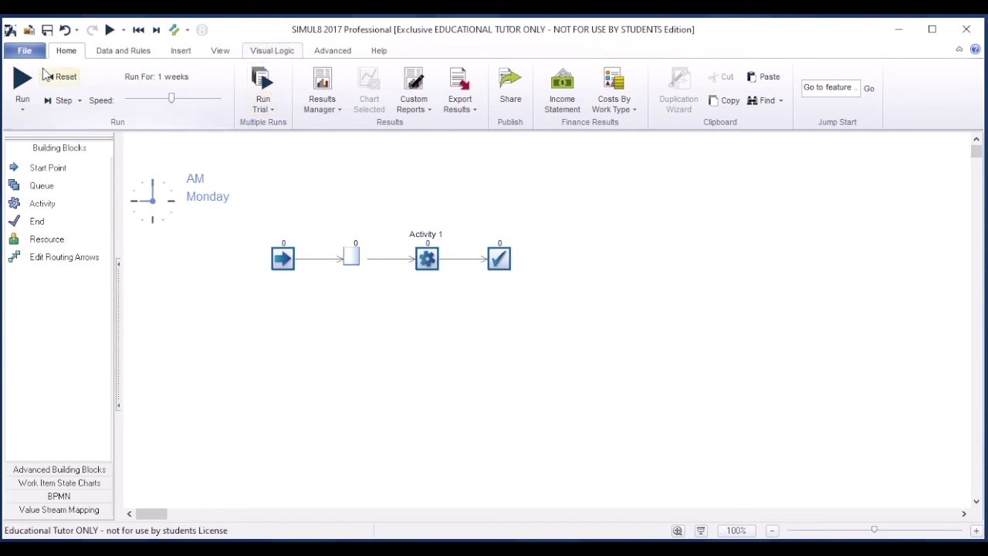
# In the simulation clock settings, use minutes as the time unit and set the warm-up period to 30000 minutes
pyautogui.click(131, 51)
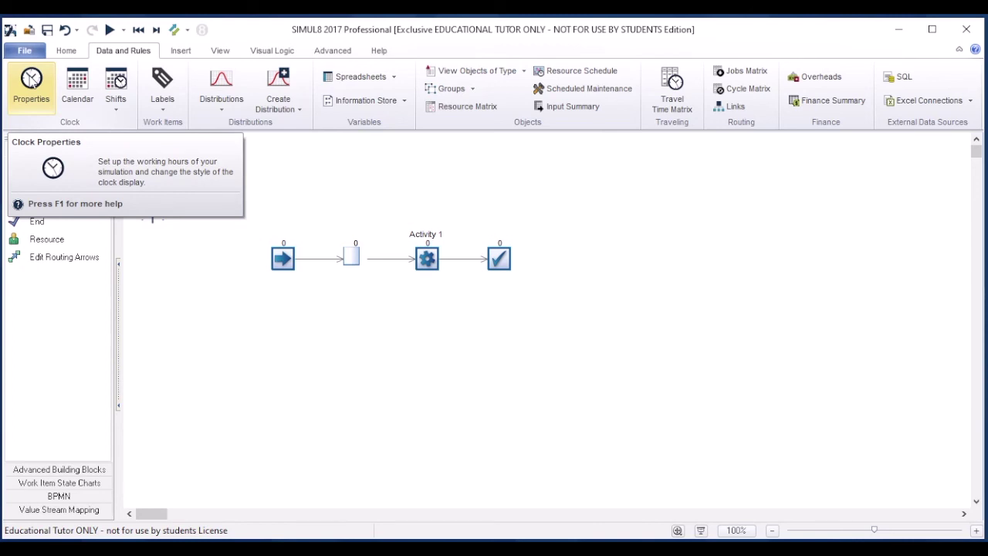
pyautogui.click(31, 80)
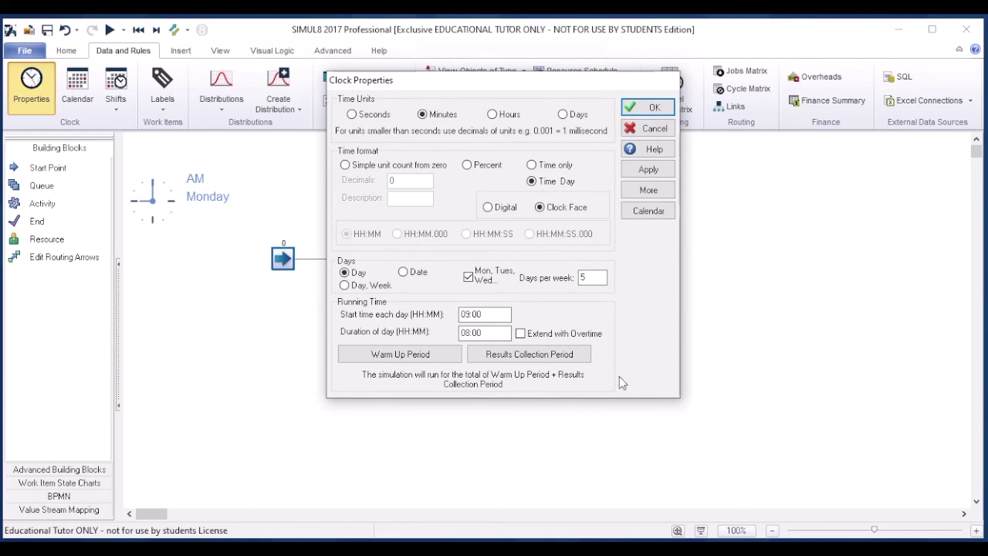
pyautogui.click(423, 114)
pyautogui.click(394, 358)
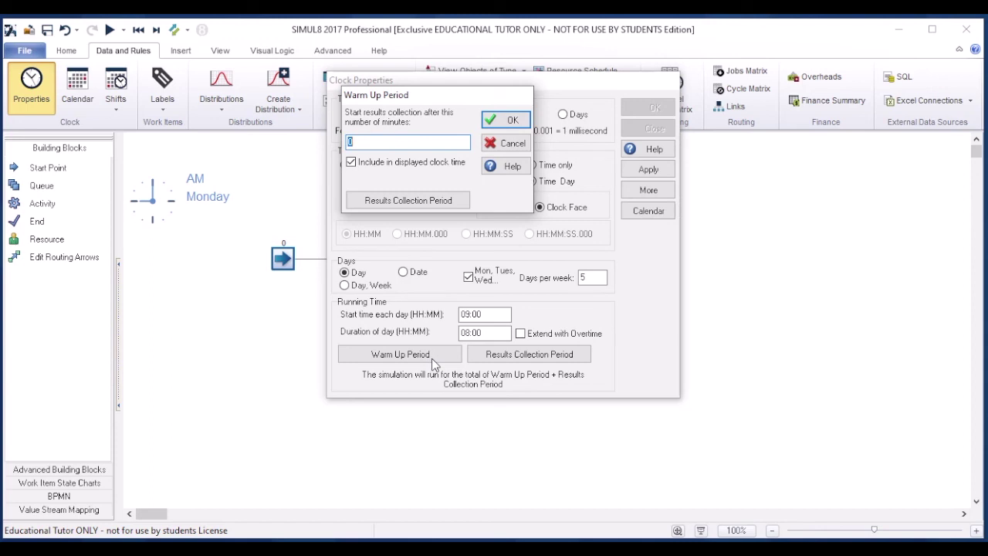
pyautogui.write('30000')
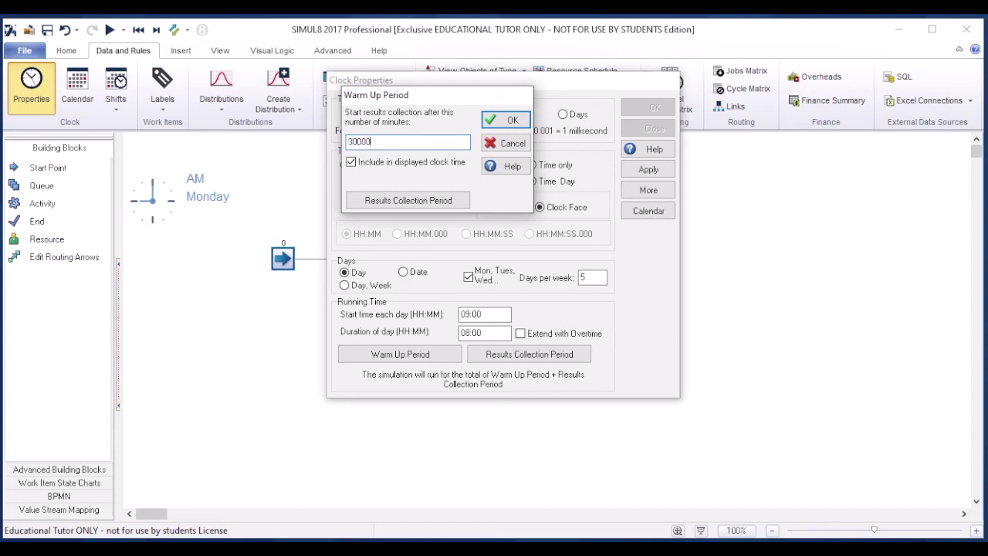
pyautogui.click(510, 121)
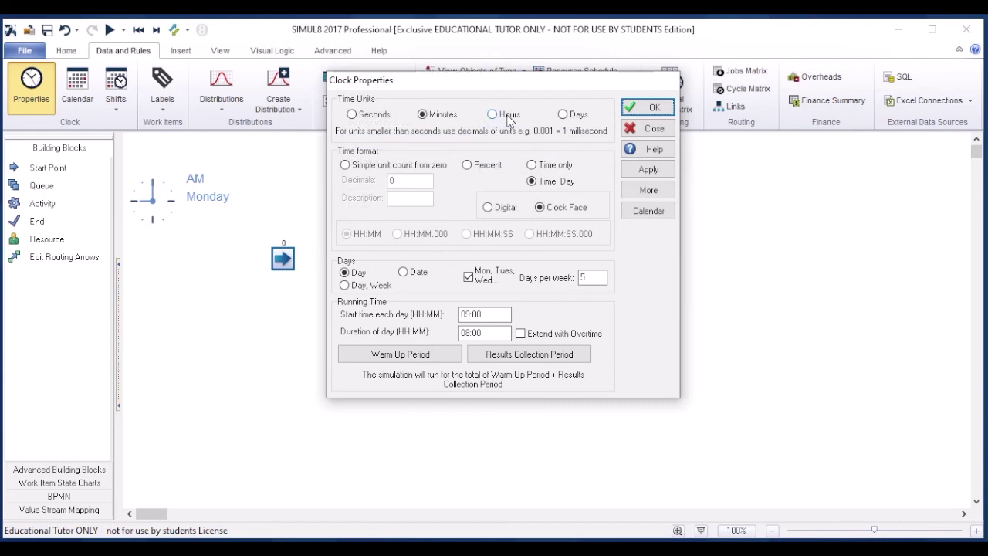
# Set the results collection period to 30000 simulation time units (minutes)
pyautogui.click(560, 354)
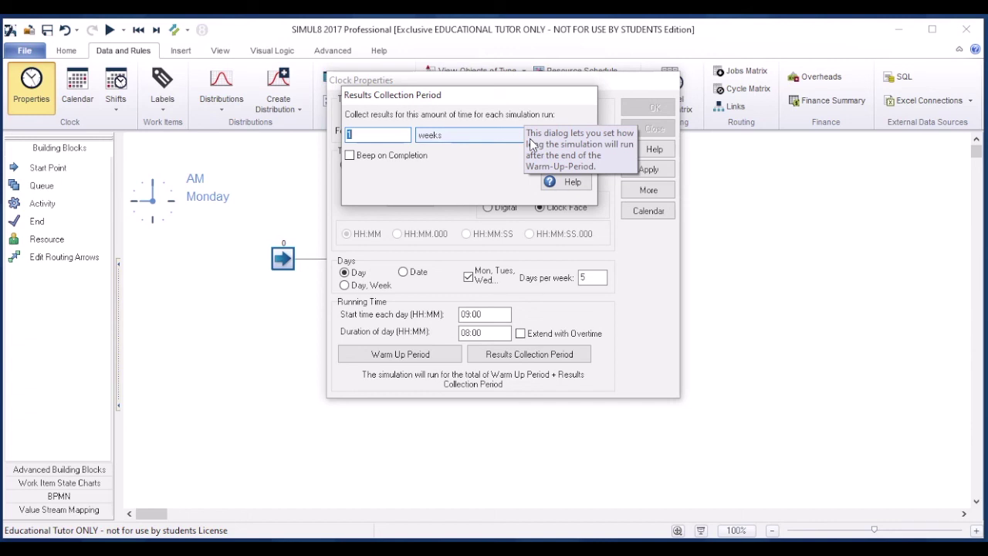
pyautogui.click(490, 137)
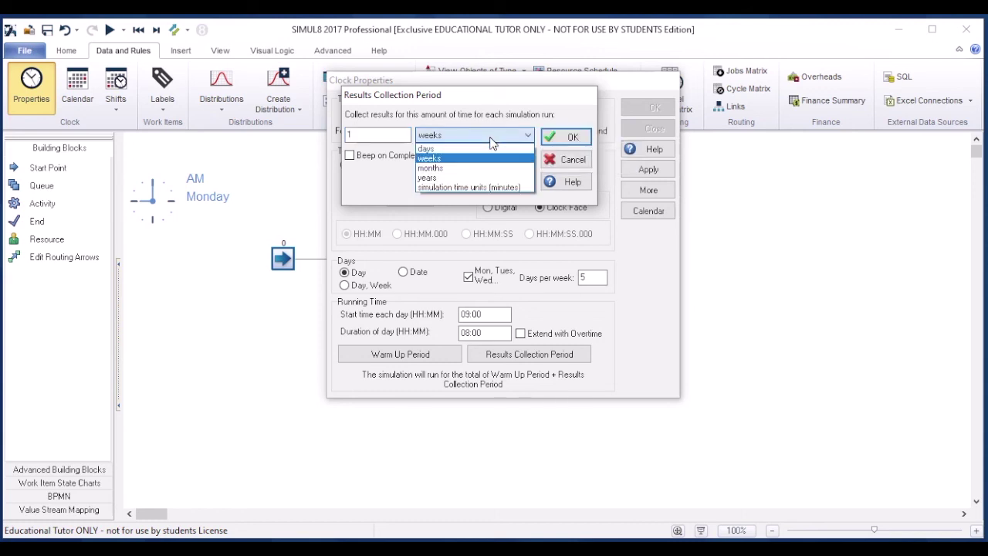
pyautogui.click(490, 140)
pyautogui.click(490, 139)
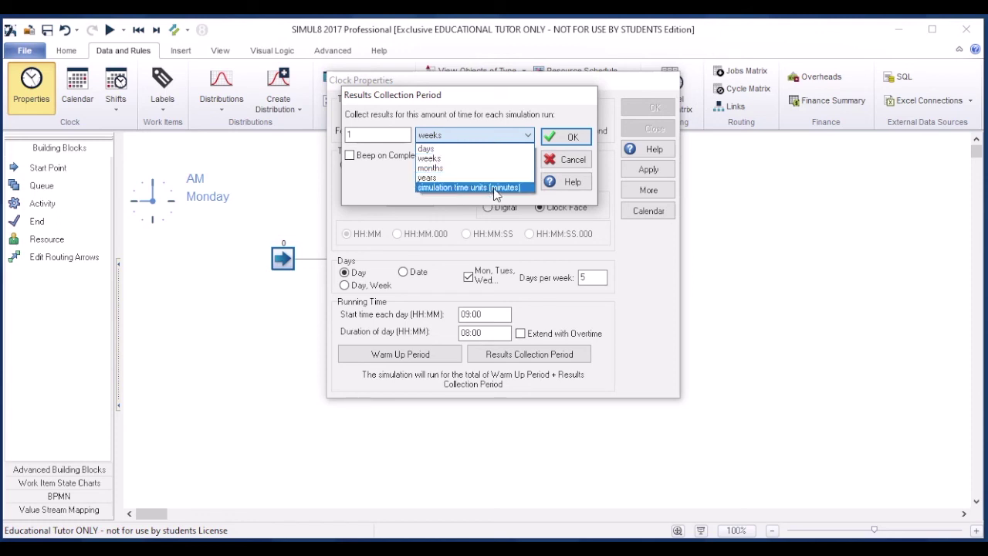
pyautogui.click(496, 188)
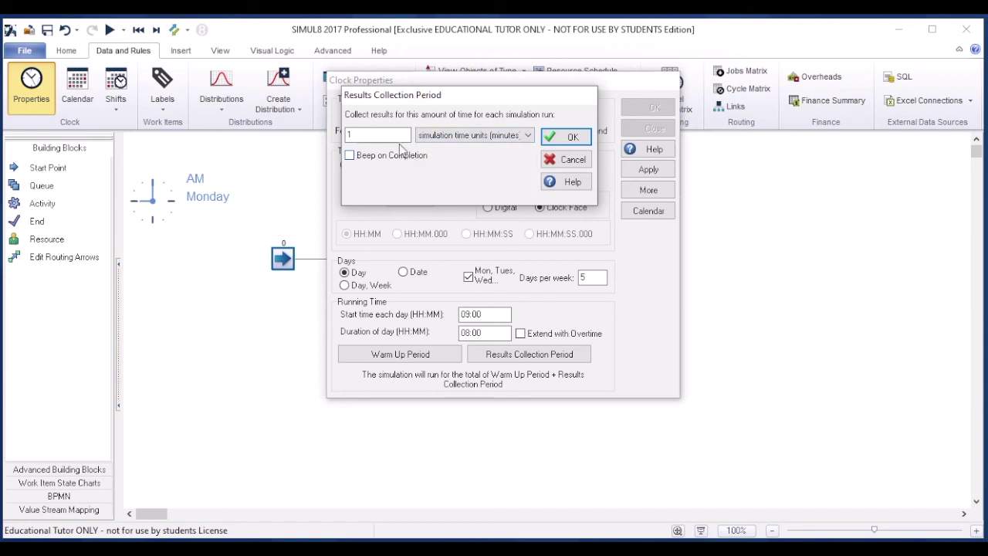
pyautogui.doubleClick(399, 135)
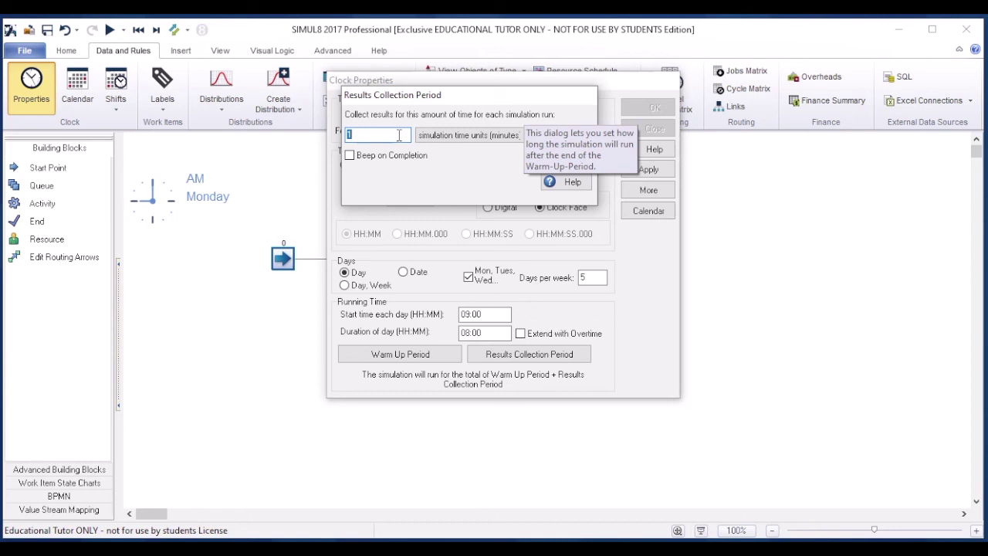
pyautogui.write('3')
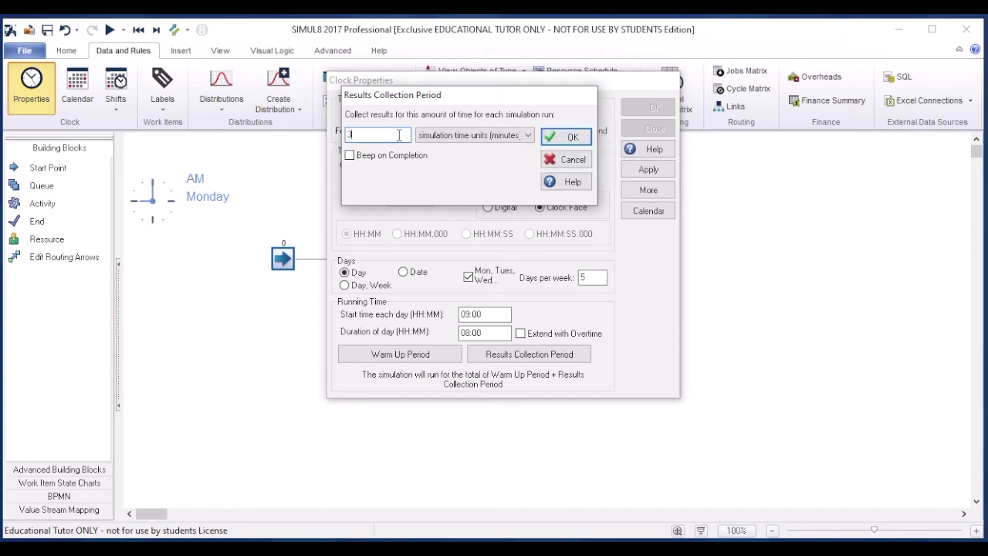
pyautogui.write('0000')
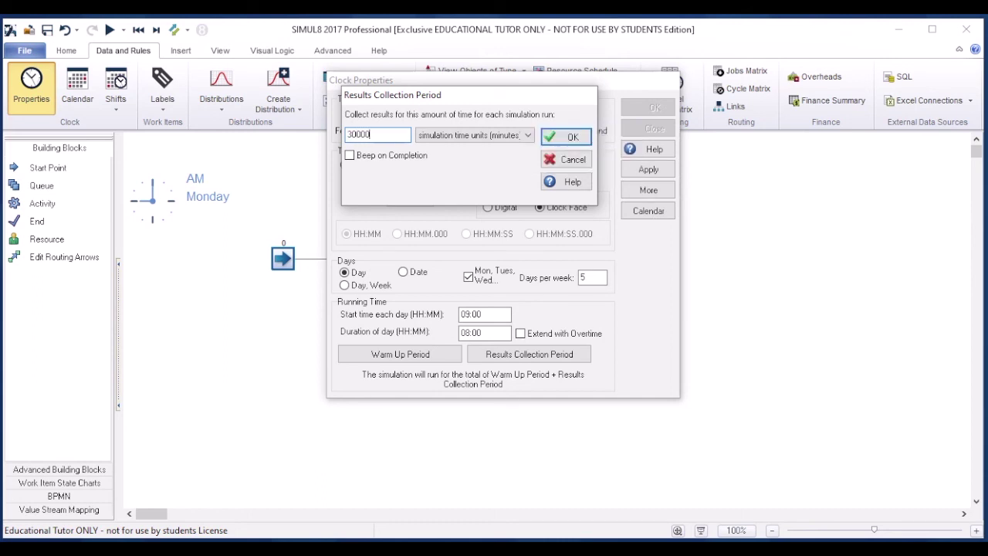
pyautogui.click(570, 137)
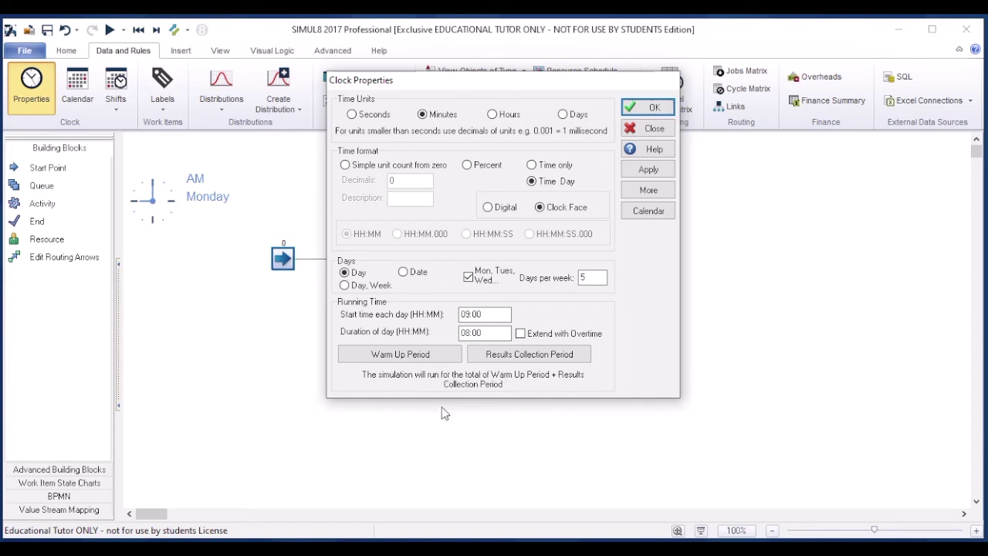
# Recheck the warm-up period and accept the clock properties
pyautogui.click(432, 356)
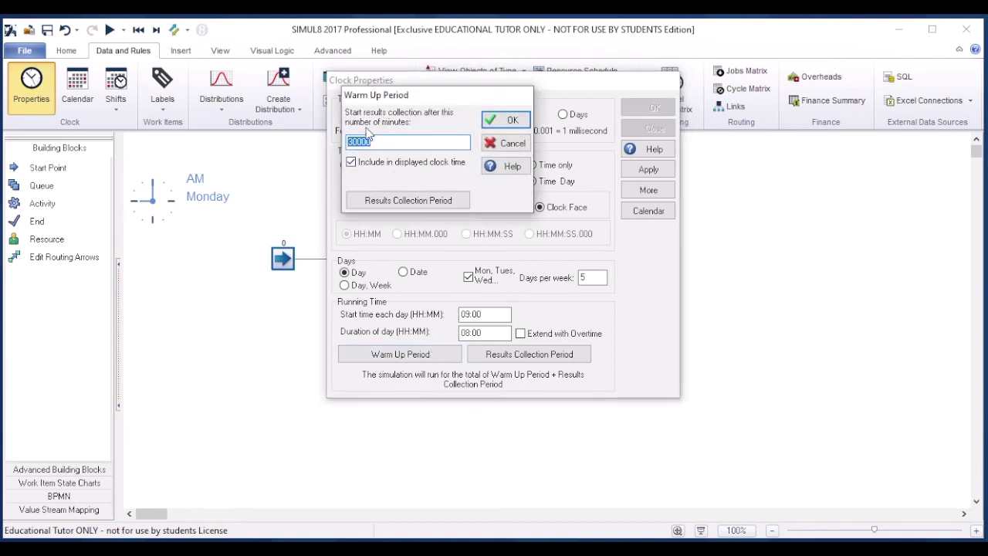
pyautogui.click(509, 146)
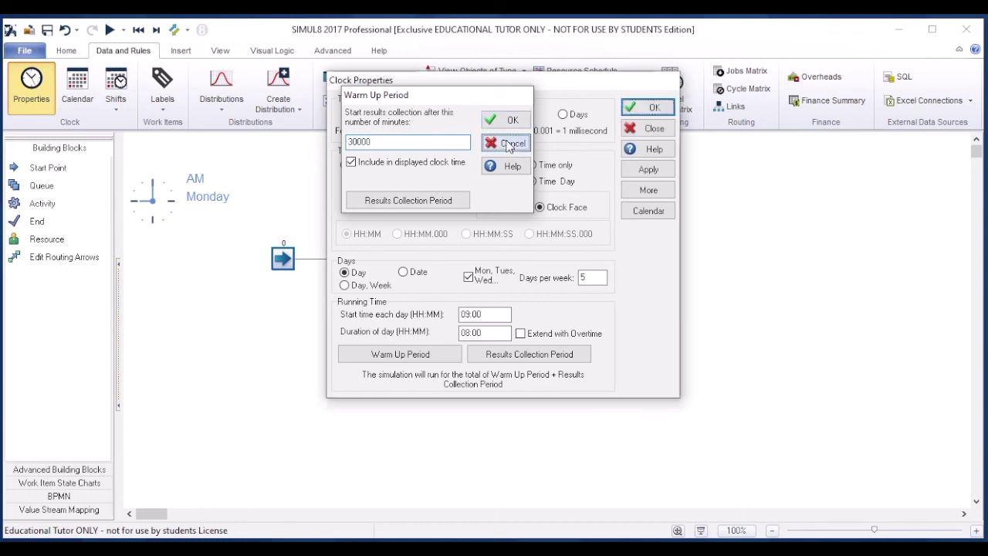
pyautogui.click(658, 107)
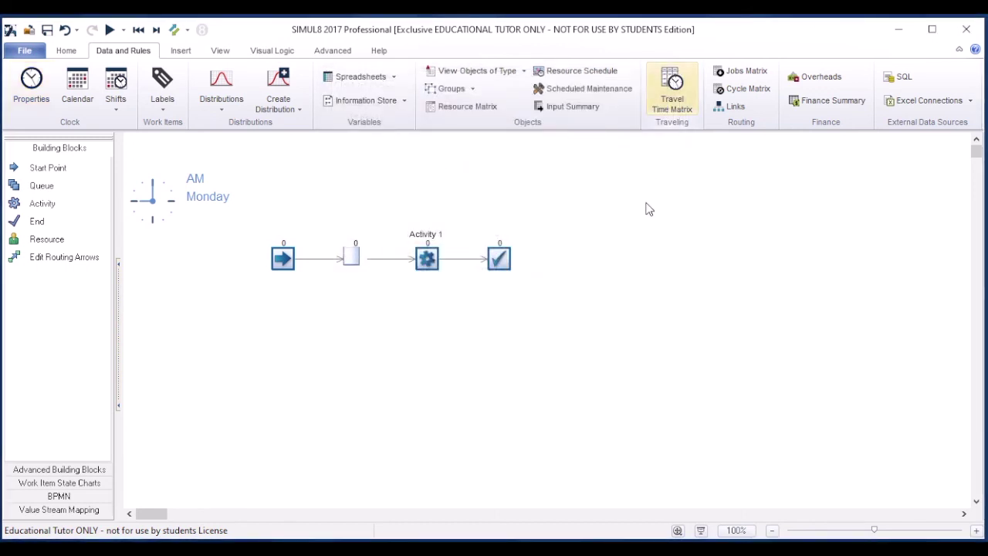
# In the trial setup, set the number of runs in the trial to 20 and apply it
pyautogui.click(67, 51)
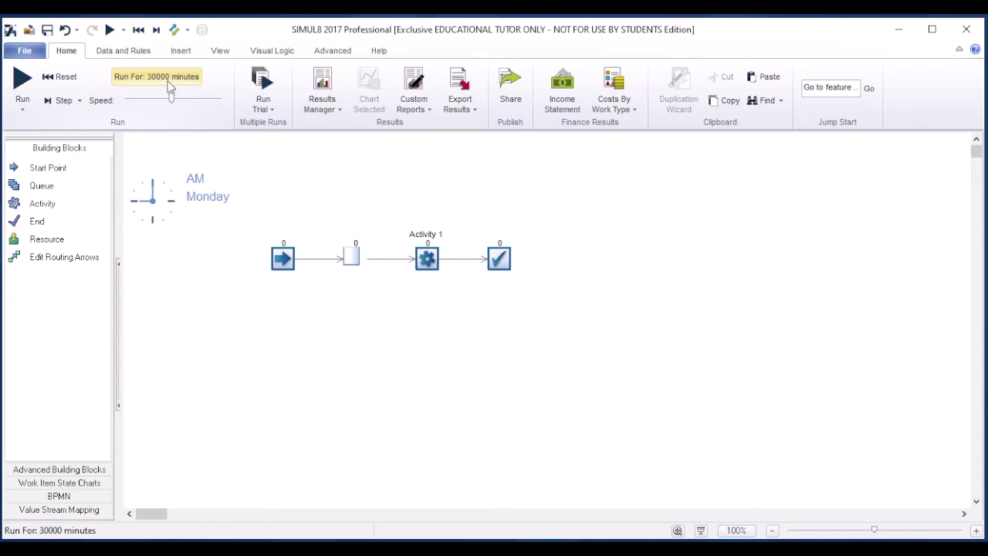
pyautogui.click(274, 111)
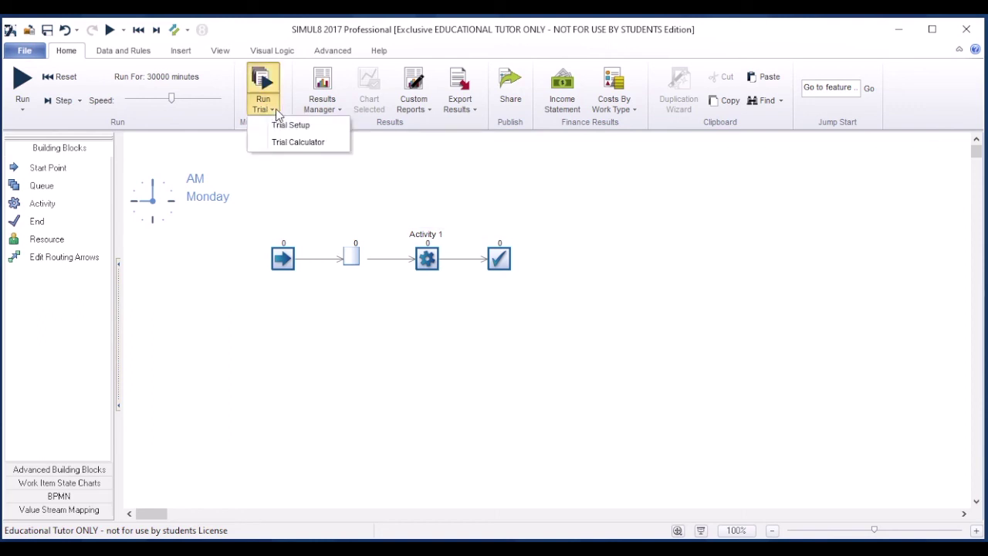
pyautogui.click(322, 124)
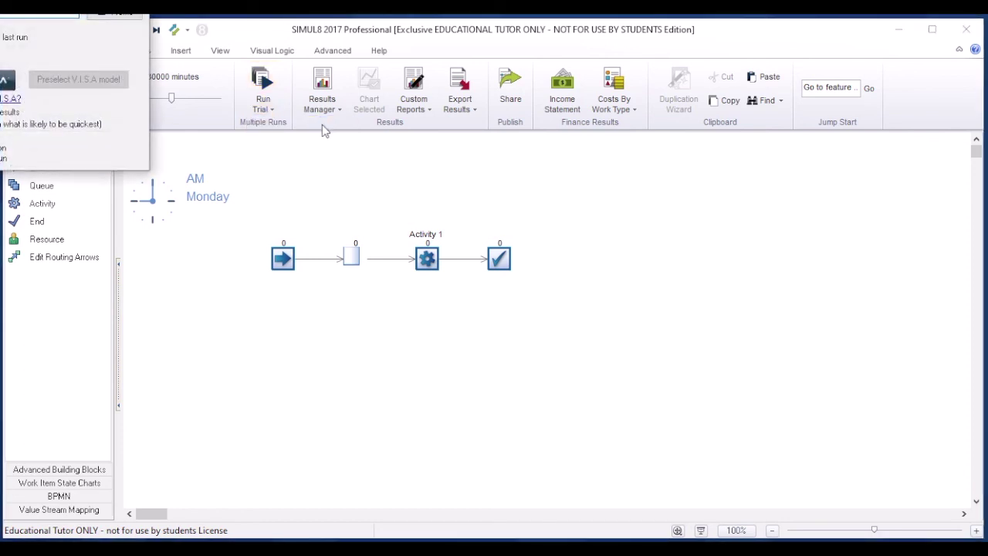
pyautogui.moveTo(87, 16); pyautogui.dragTo(430, 163)
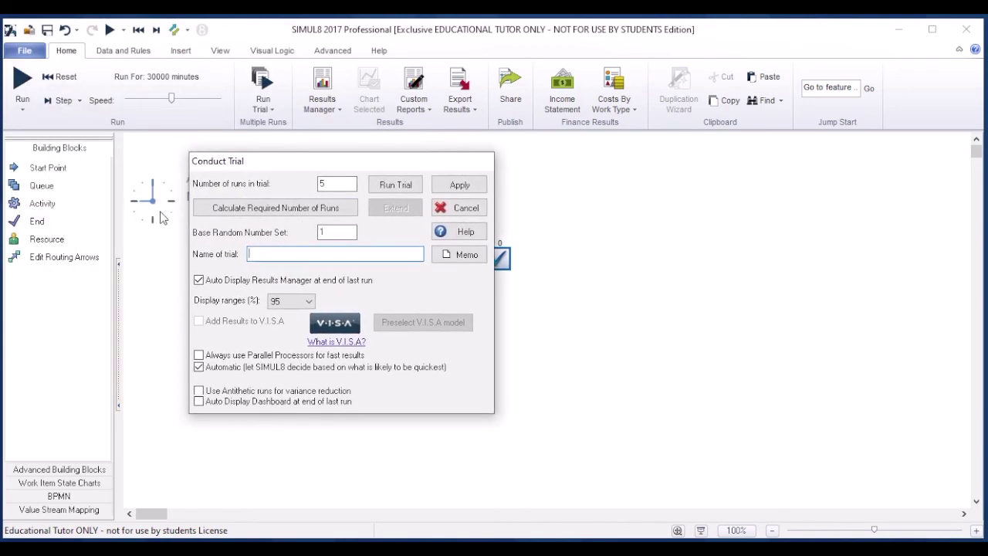
pyautogui.doubleClick(349, 180)
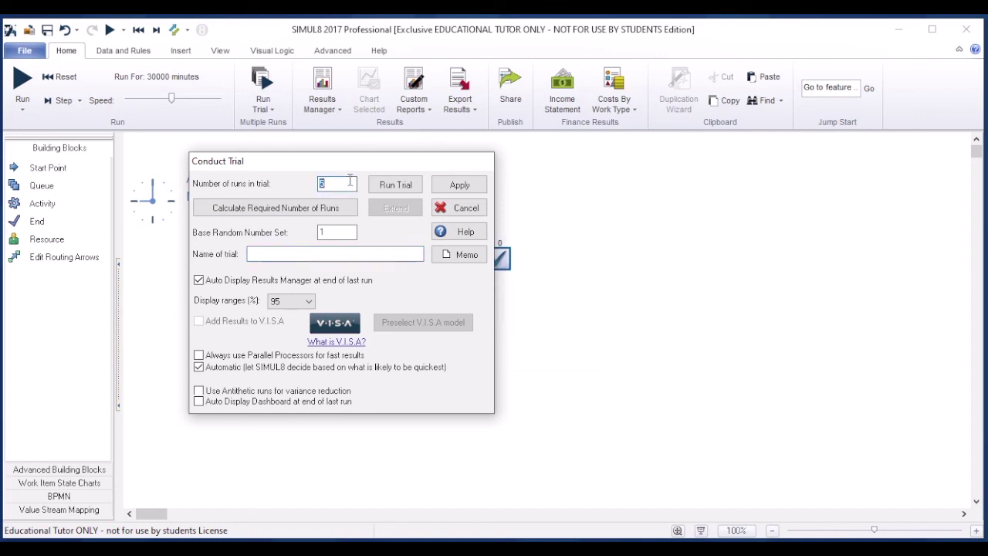
pyautogui.write('20')
pyautogui.moveTo(390, 236)
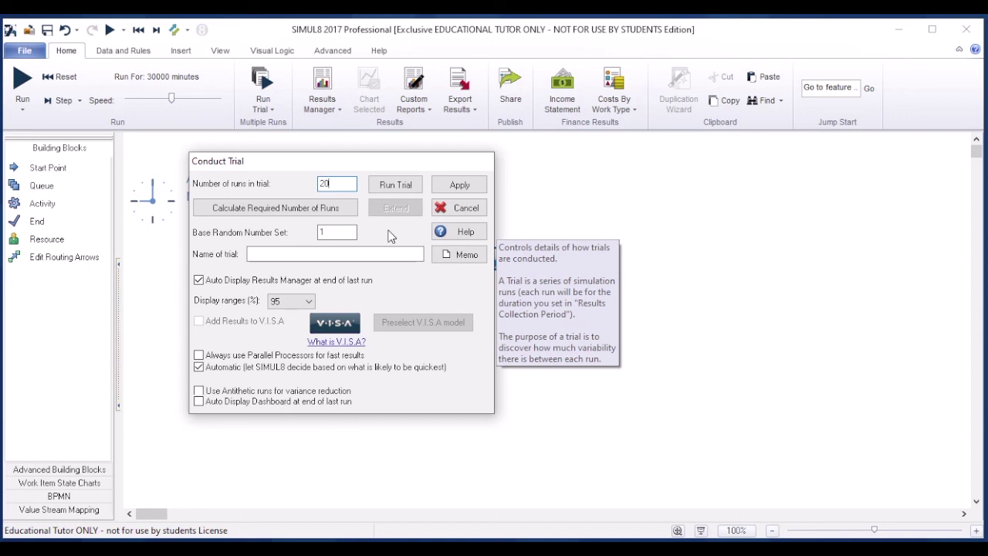
pyautogui.click(445, 190)
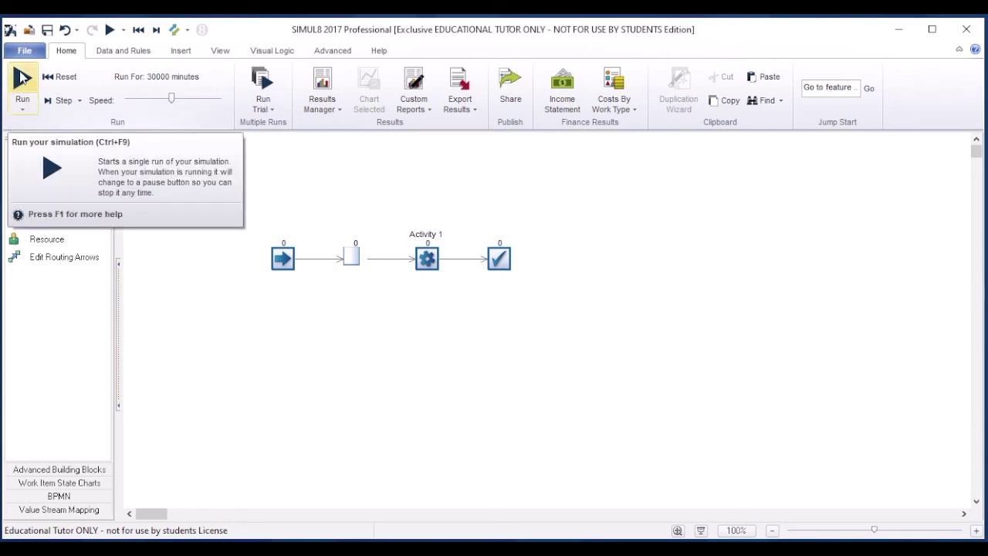
pyautogui.click(29, 109)
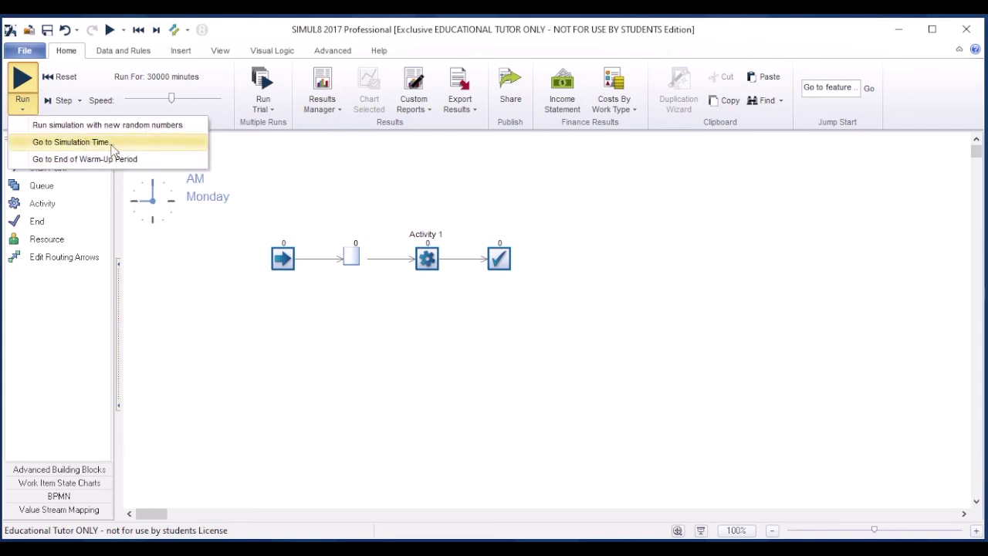
pyautogui.click(305, 165)
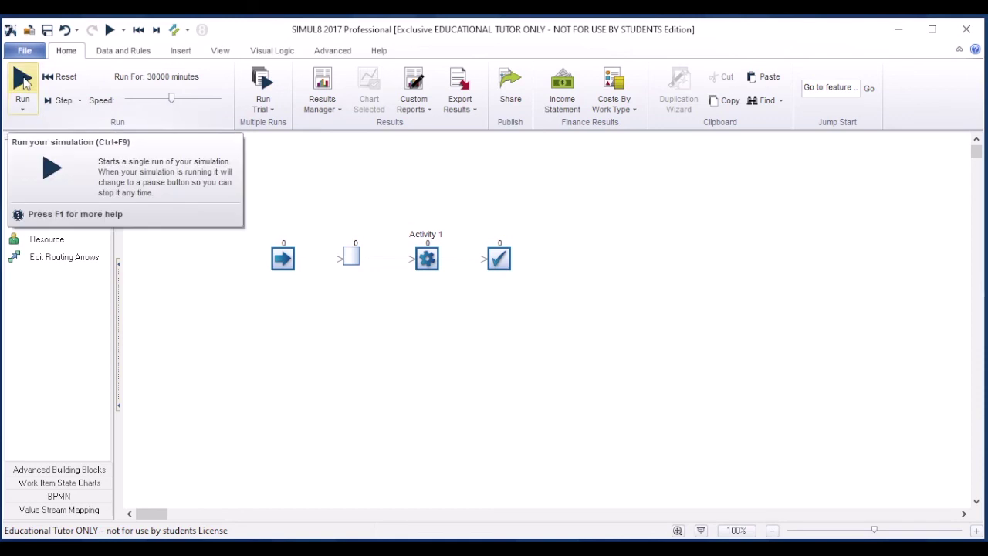
# Reset the simulation, run the trial and bring the Results Manager window fully into view
pyautogui.click(60, 76)
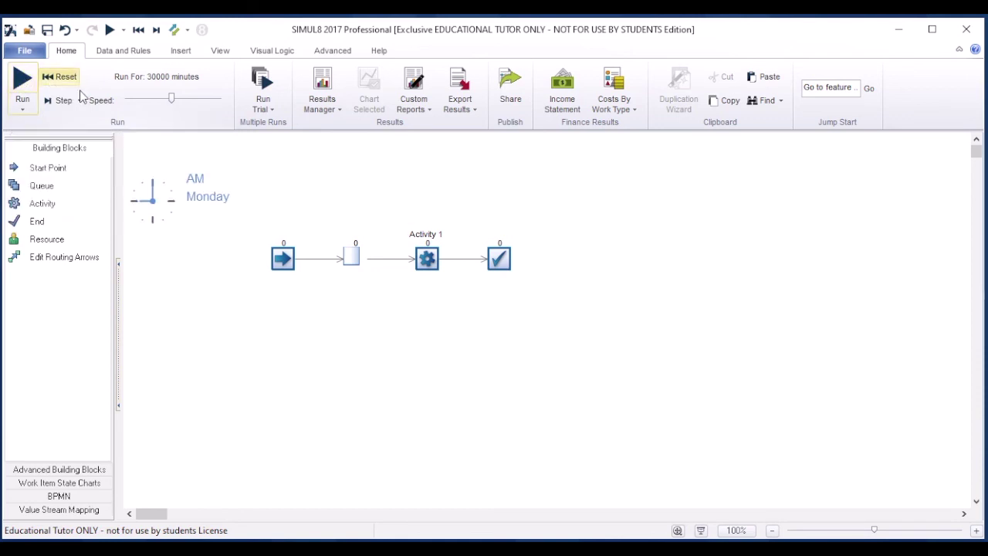
pyautogui.click(261, 84)
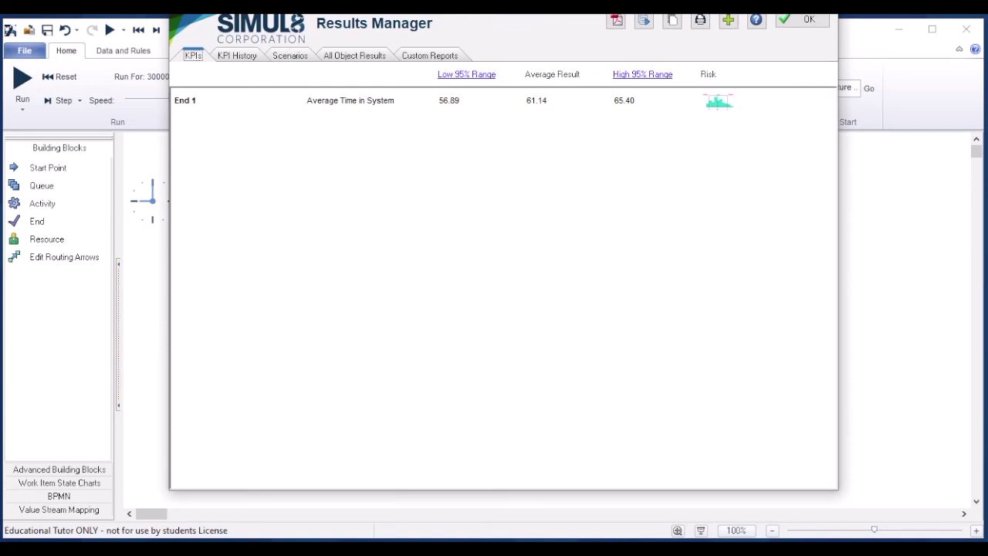
pyautogui.moveTo(453, 0); pyautogui.dragTo(455, 30)
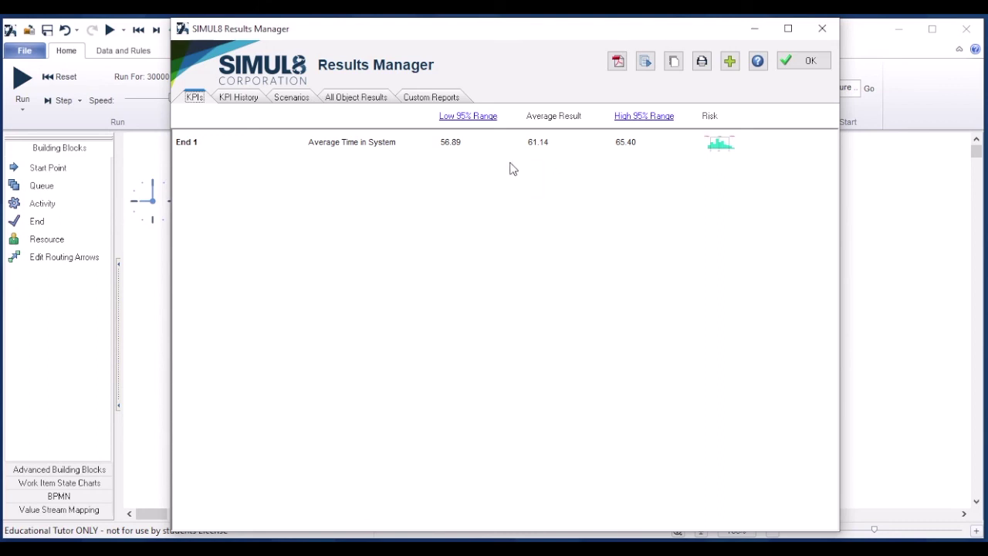
# In the all-object results, expand the start points, queues, activities and ends groups and view the End 1 results
pyautogui.click(361, 99)
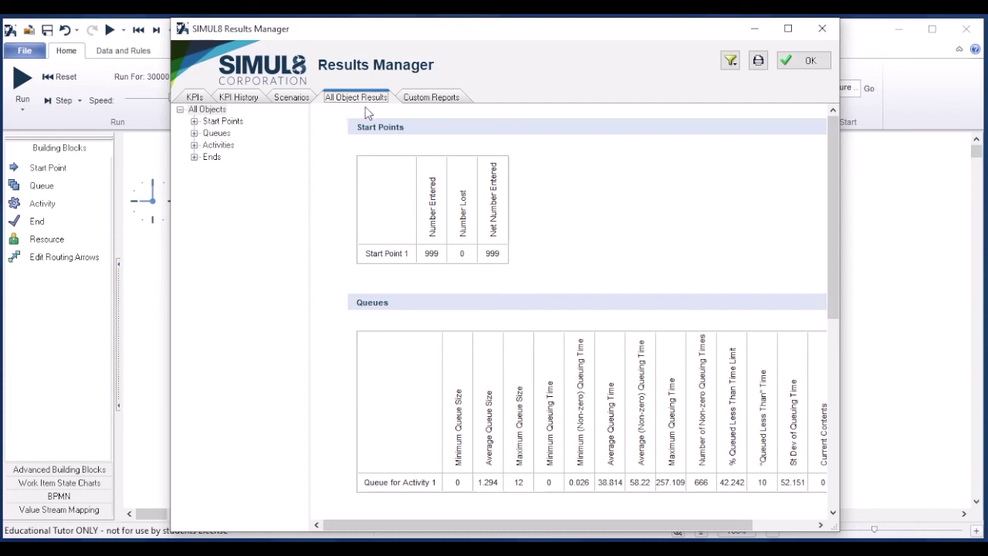
pyautogui.click(195, 132)
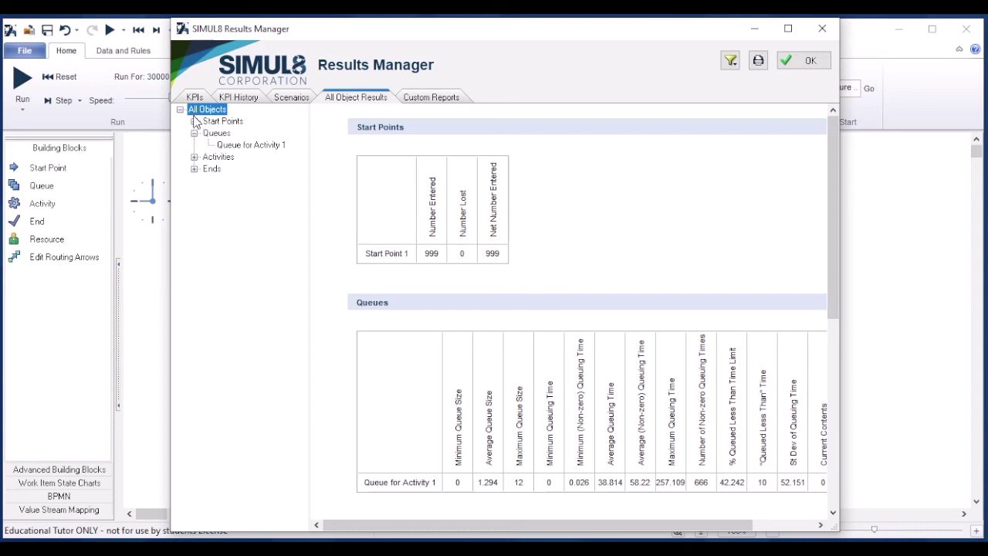
pyautogui.click(194, 121)
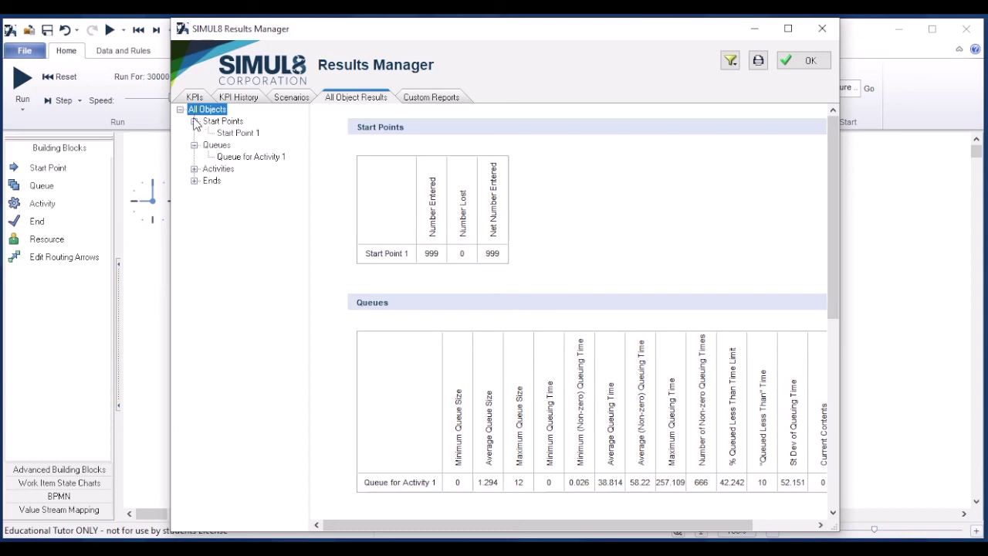
pyautogui.click(195, 169)
pyautogui.click(195, 193)
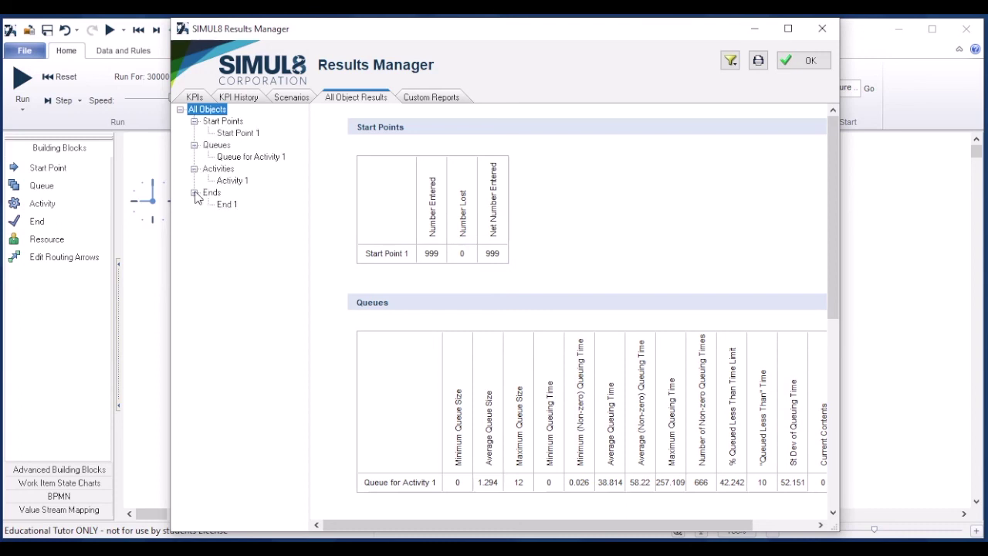
pyautogui.click(227, 204)
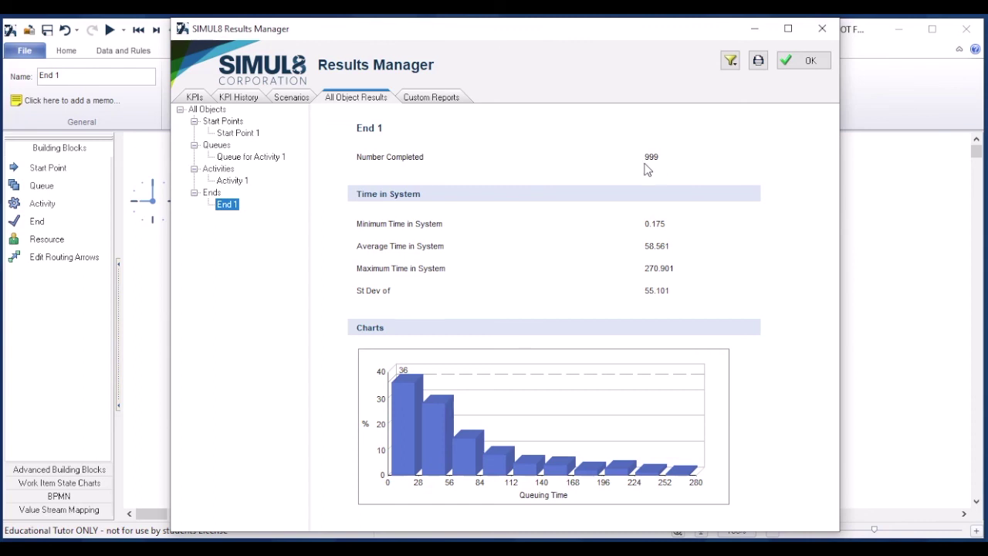
# Examine the detailed results of Activity 1 and Queue for Activity 1, including the queue's charts
pyautogui.click(223, 174)
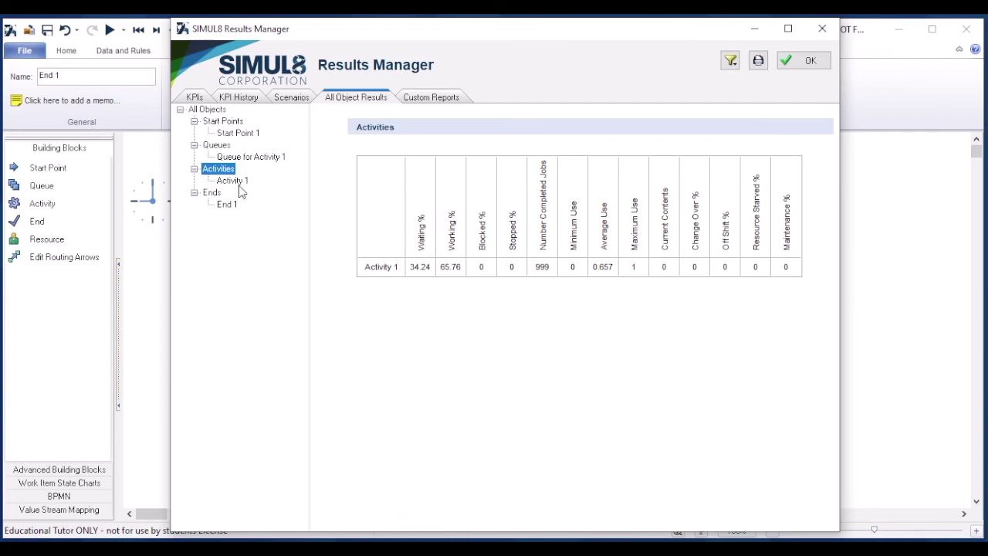
pyautogui.click(236, 182)
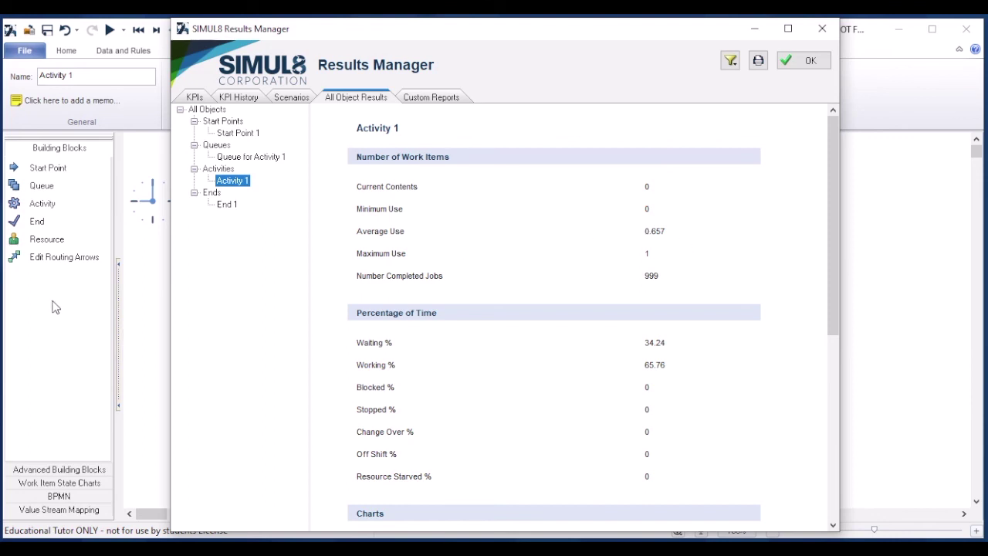
pyautogui.click(271, 157)
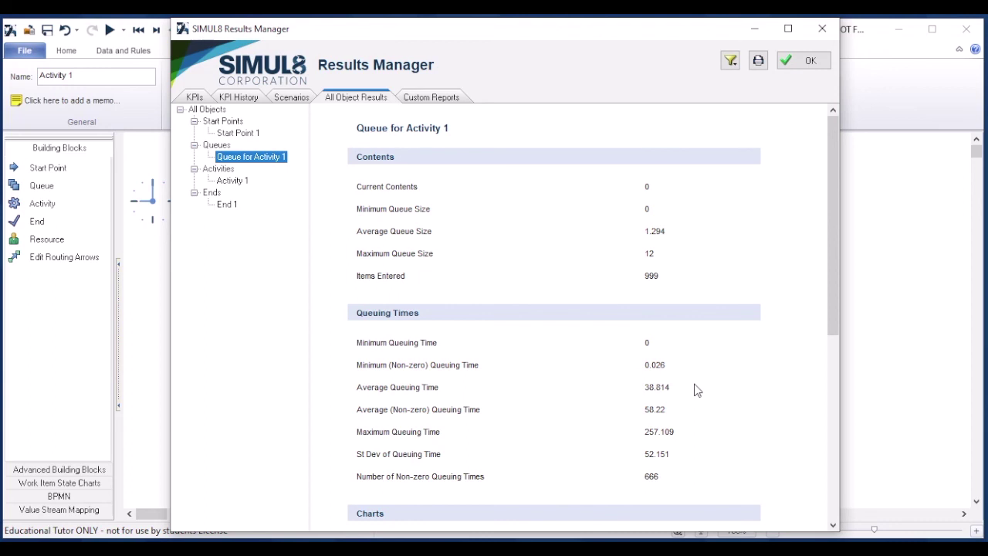
pyautogui.click(835, 351)
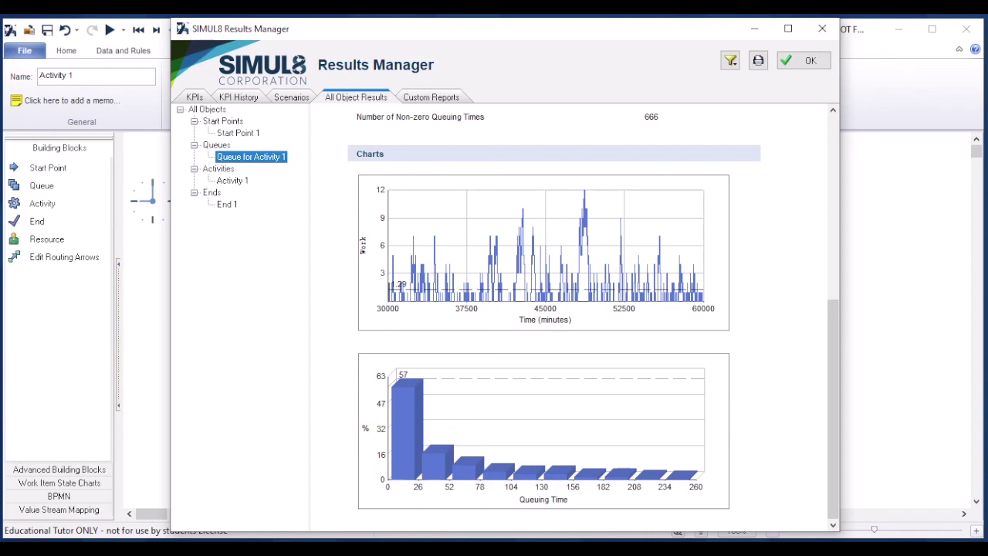
pyautogui.click(831, 231)
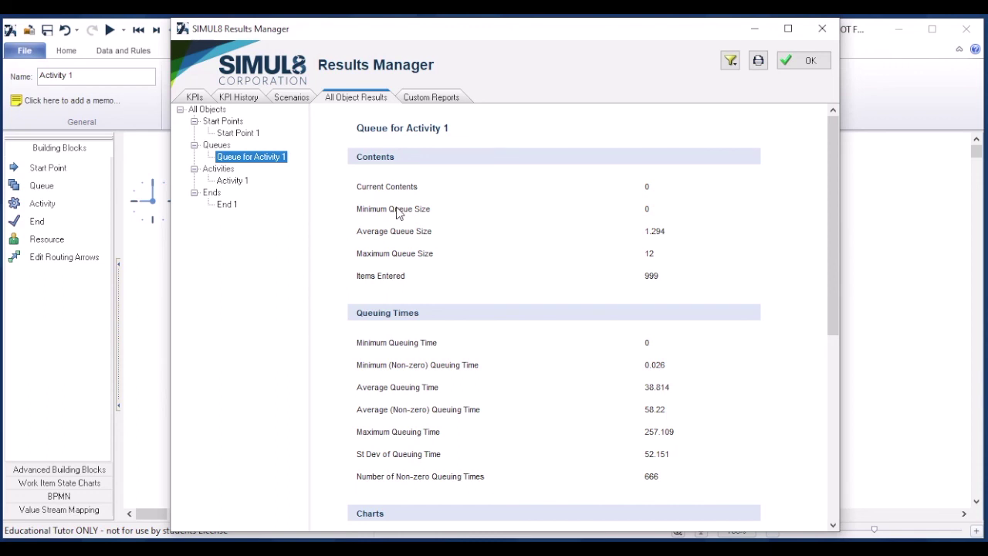
# Add Activity 1's Working % result to the KPIs and close the Results Manager
pyautogui.click(194, 98)
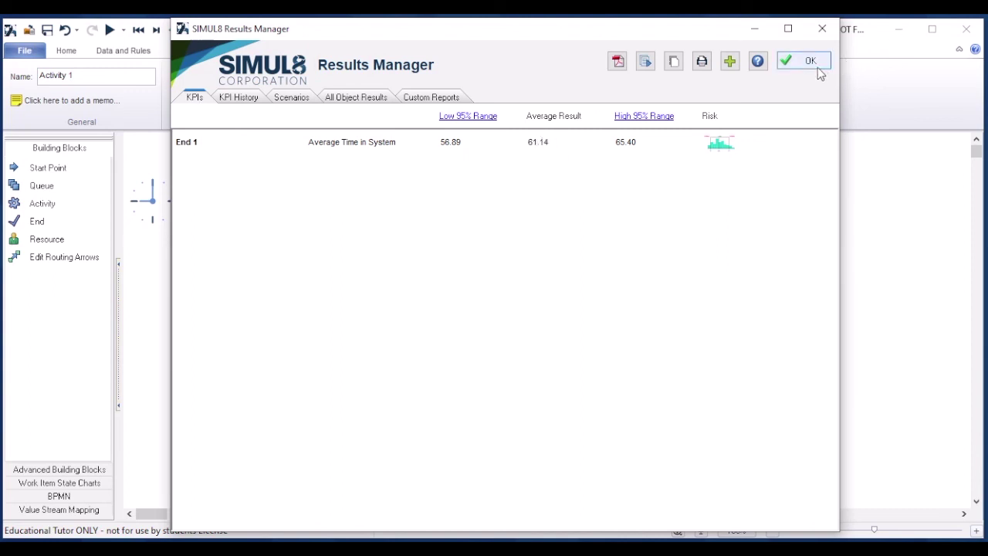
pyautogui.click(730, 62)
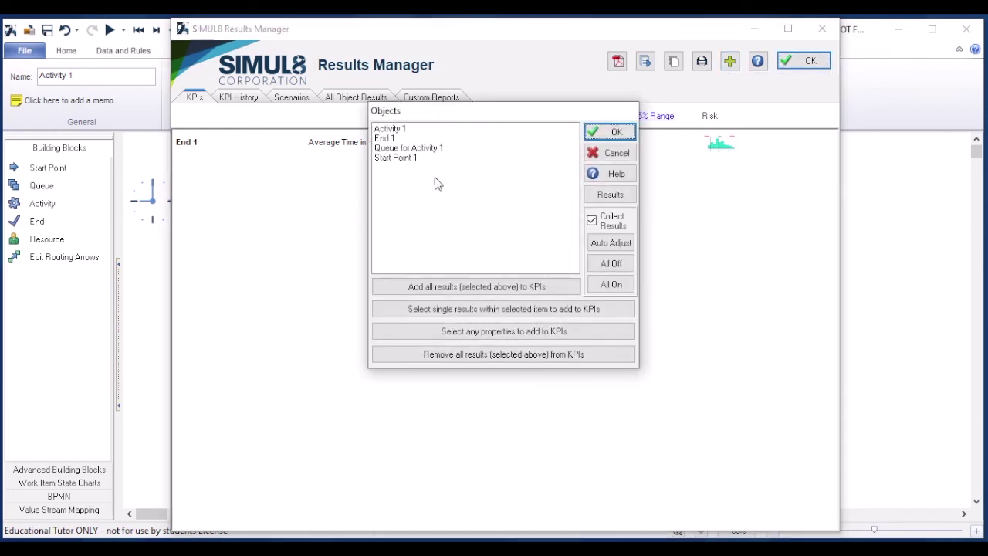
pyautogui.click(431, 129)
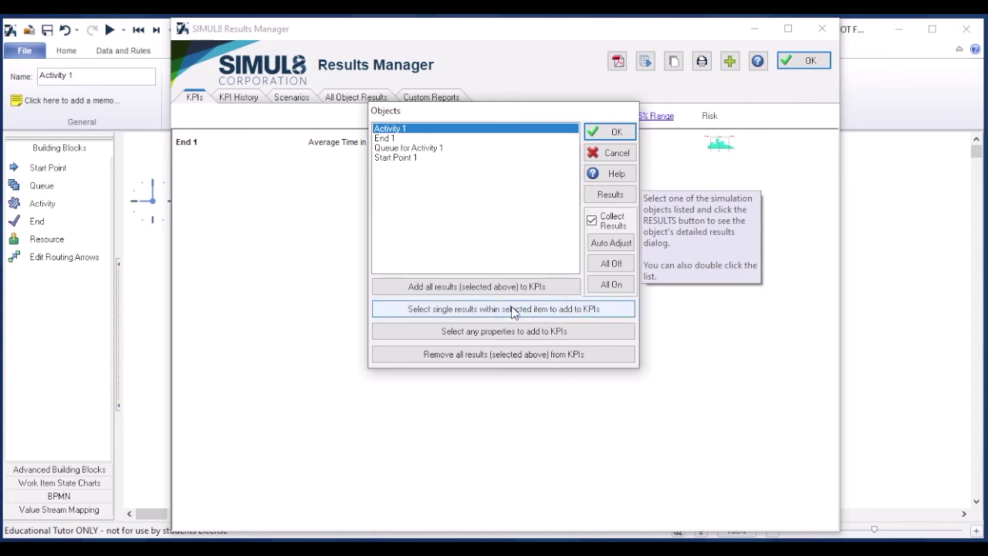
pyautogui.doubleClick(564, 222)
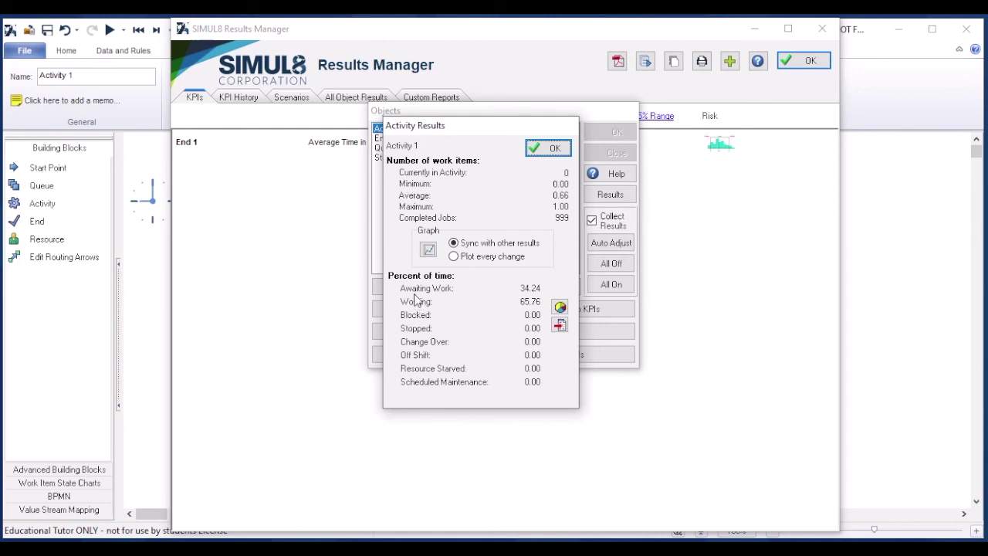
pyautogui.moveTo(417, 278)
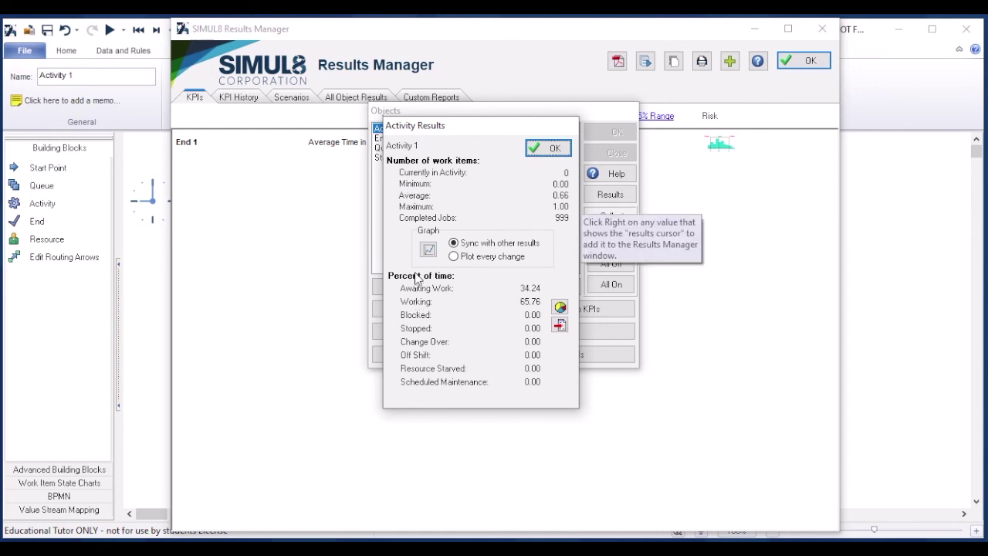
pyautogui.rightClick(529, 307)
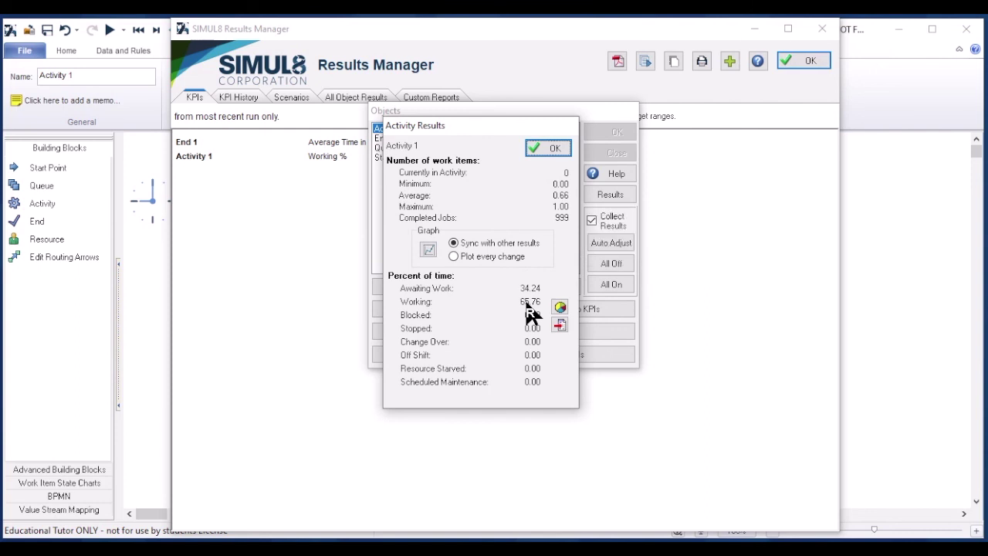
pyautogui.rightClick(529, 308)
pyautogui.rightClick(529, 307)
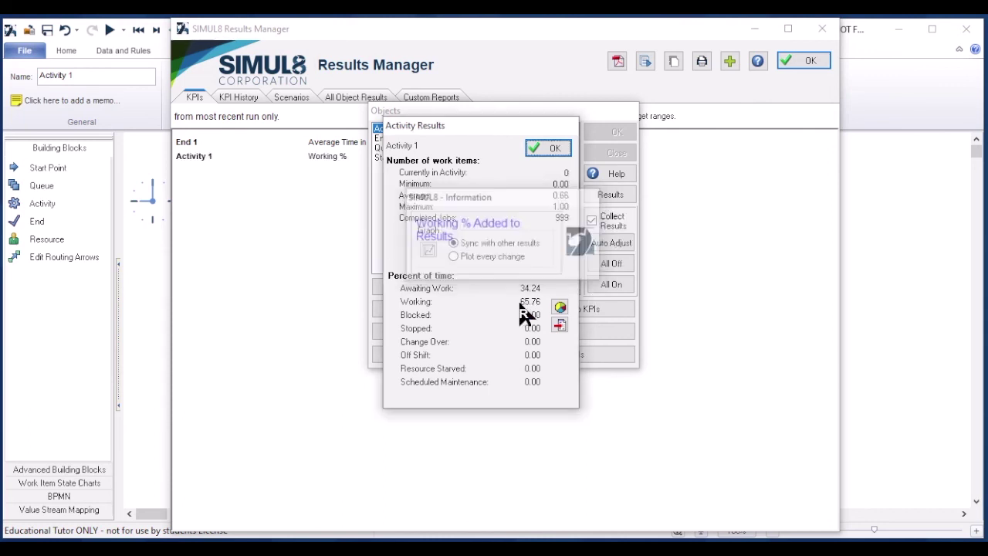
pyautogui.click(539, 147)
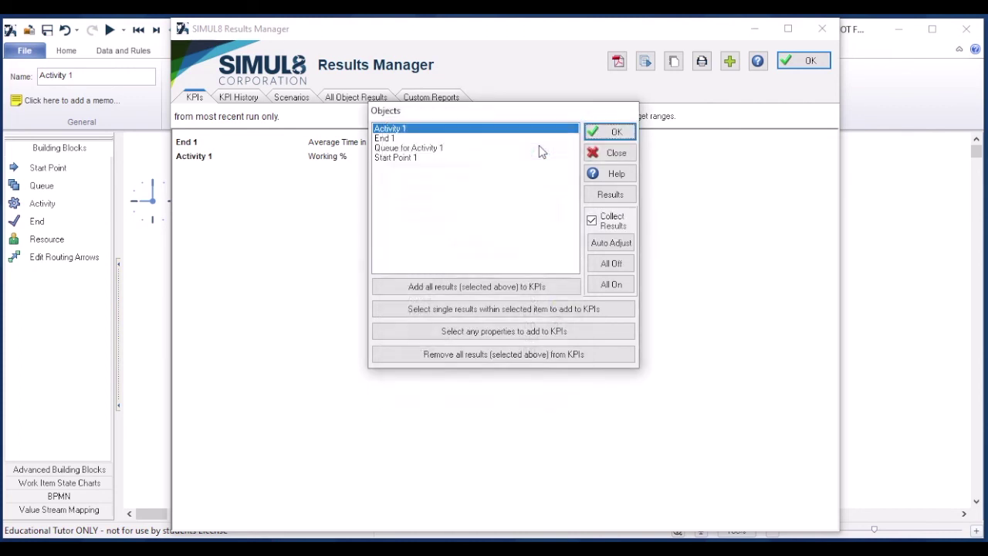
pyautogui.click(610, 135)
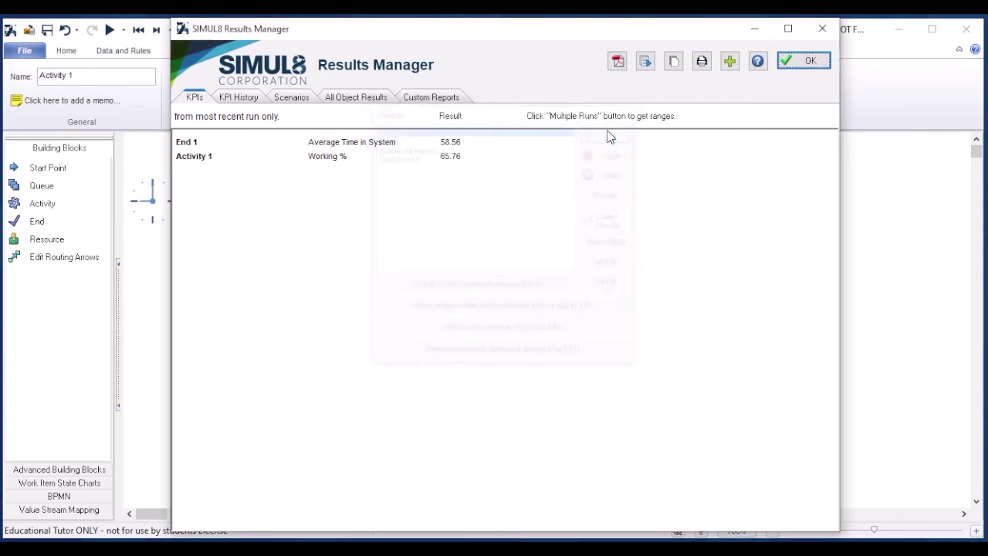
pyautogui.click(812, 63)
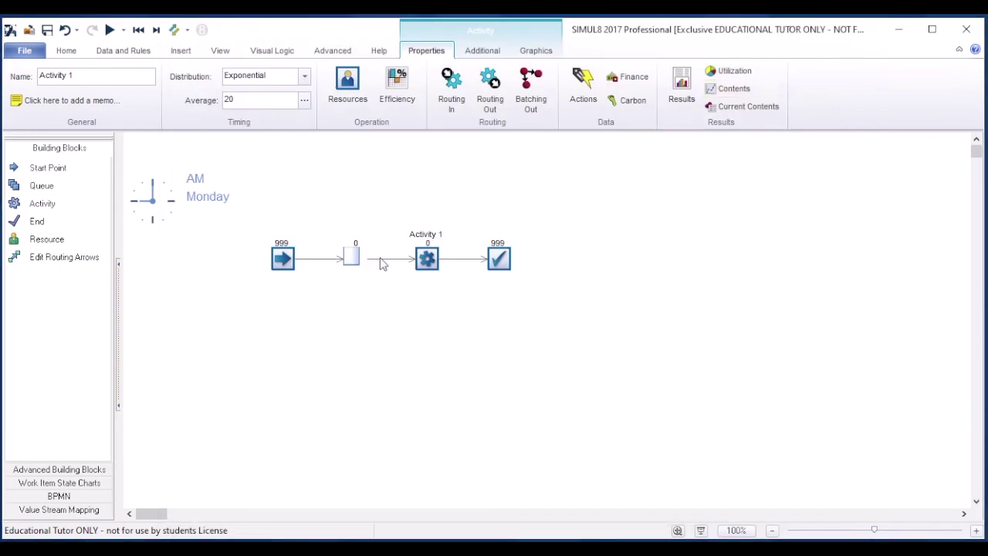
# Select Activity 1 in the model and open its results dialog
pyautogui.rightClick(431, 257)
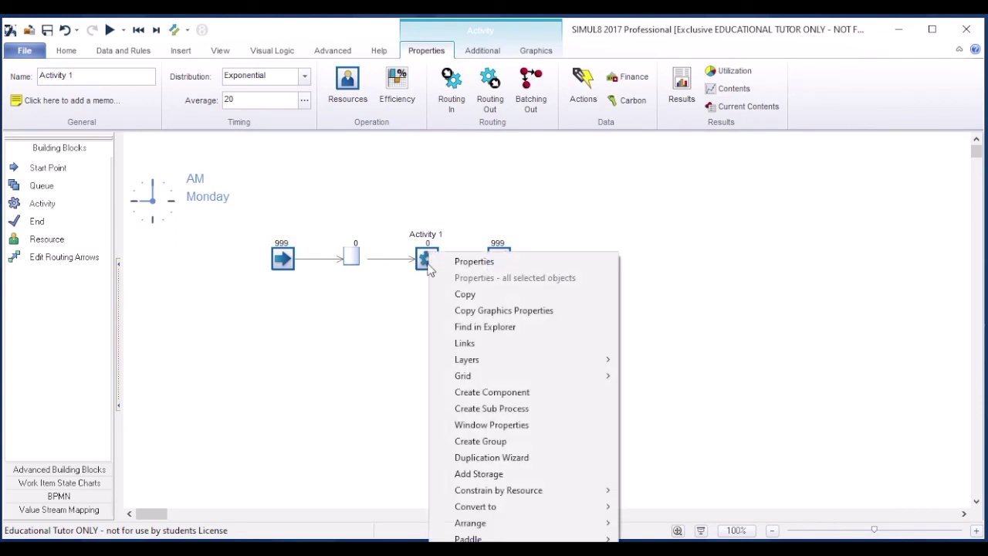
pyautogui.click(419, 294)
pyautogui.click(425, 261)
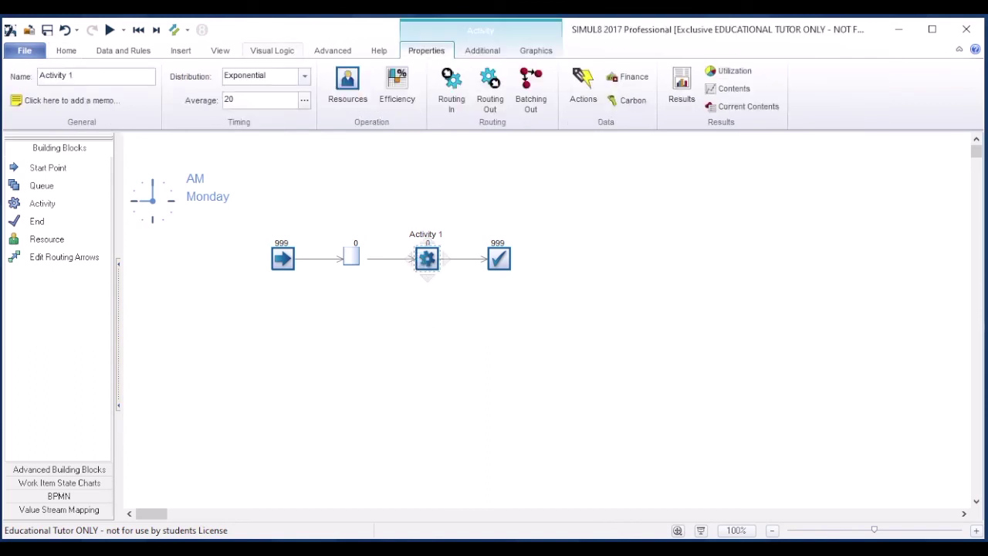
pyautogui.click(679, 85)
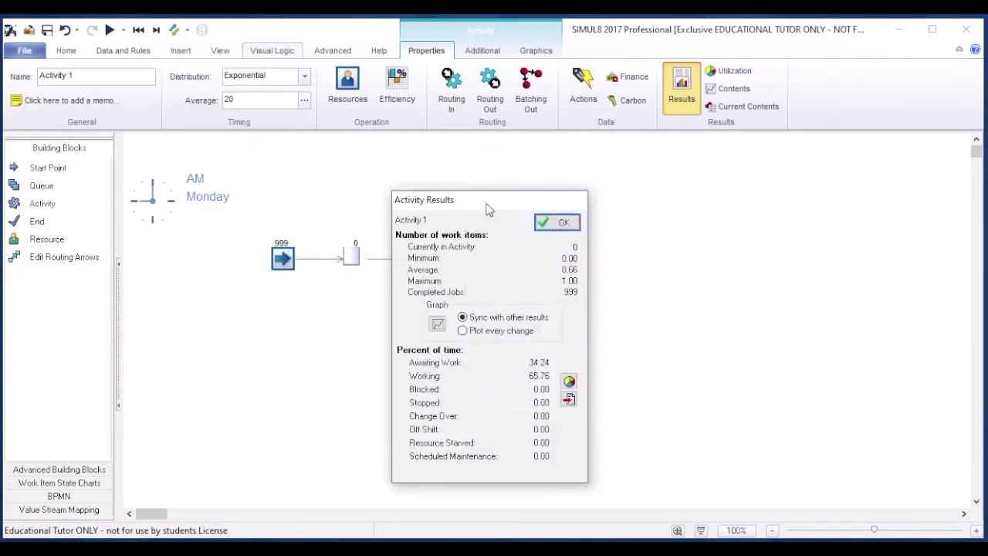
# Close Activity 1's results, and add the average contents and average queuing time of Queue for Activity 1 to the KPIs
pyautogui.moveTo(484, 200); pyautogui.dragTo(517, 186)
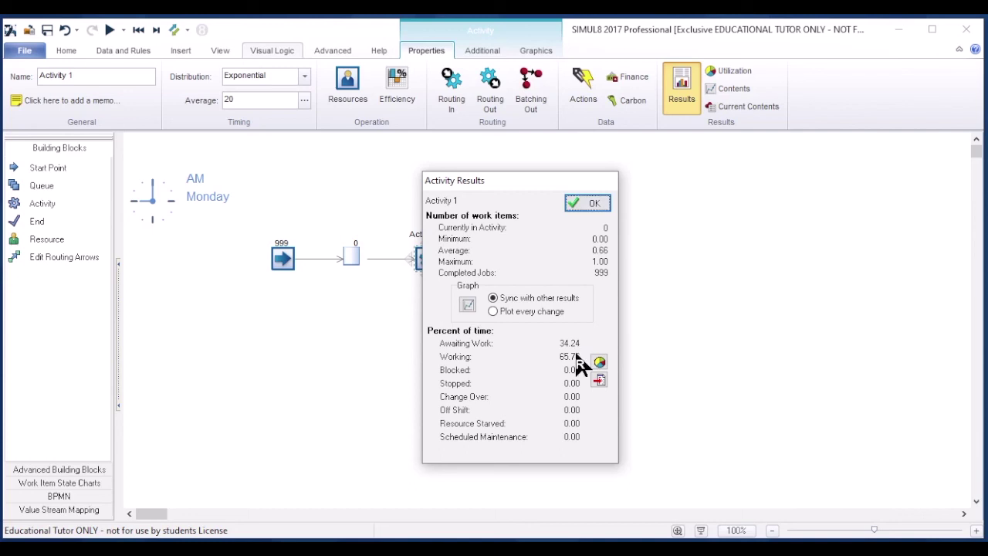
pyautogui.click(580, 206)
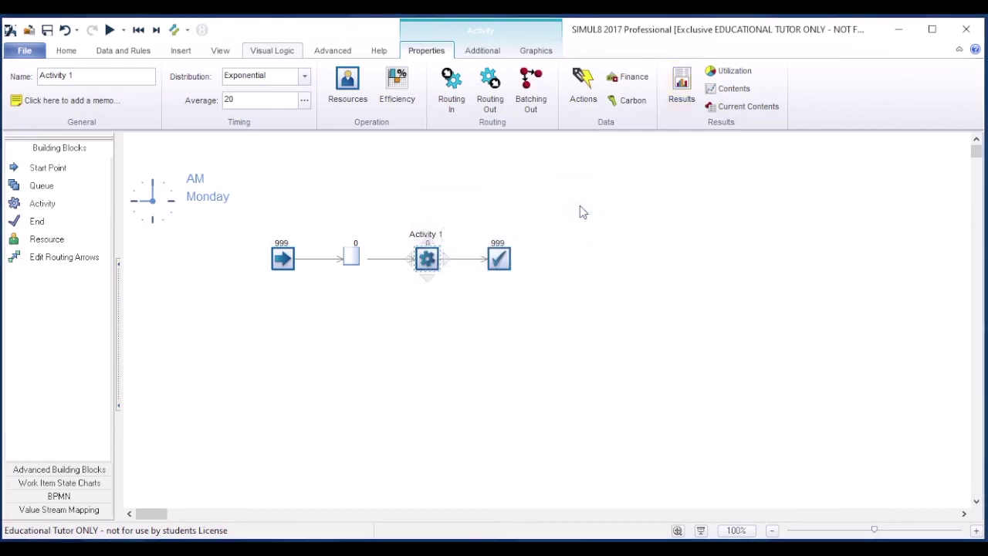
pyautogui.click(351, 261)
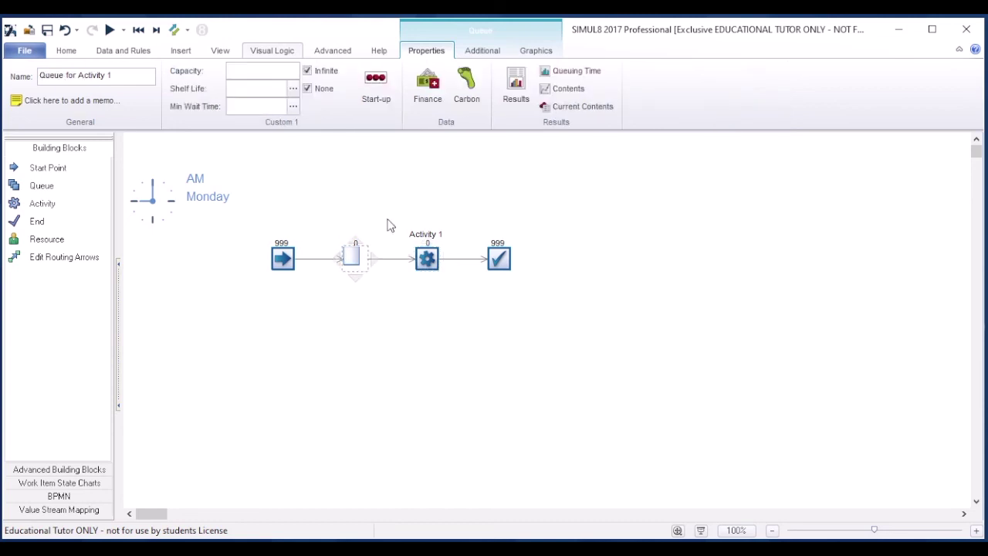
pyautogui.click(517, 96)
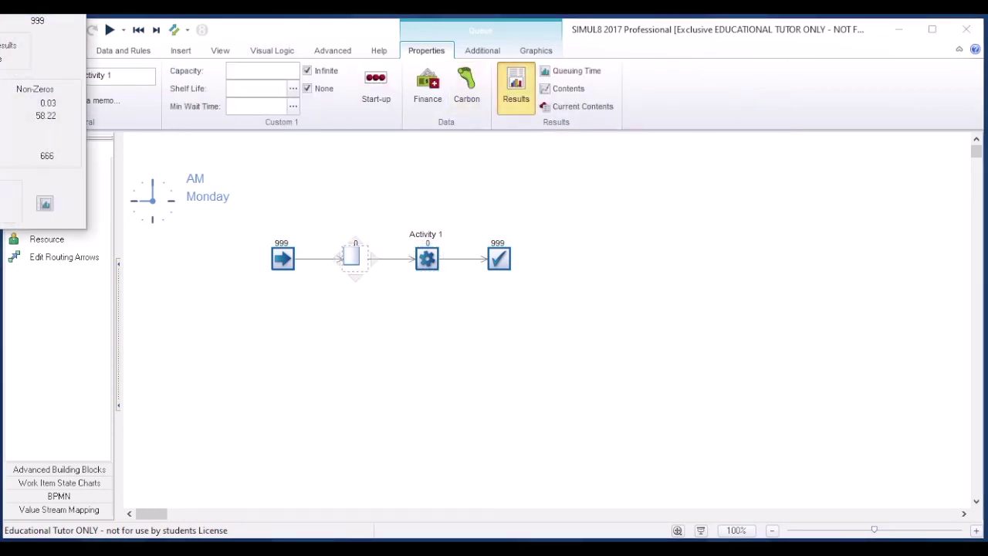
pyautogui.moveTo(598, 147); pyautogui.dragTo(451, 155)
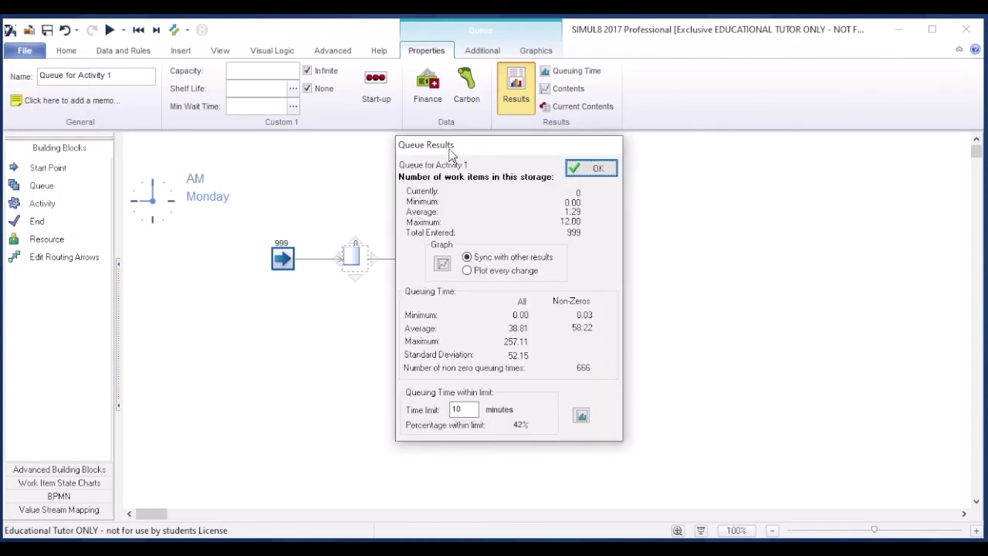
pyautogui.rightClick(575, 214)
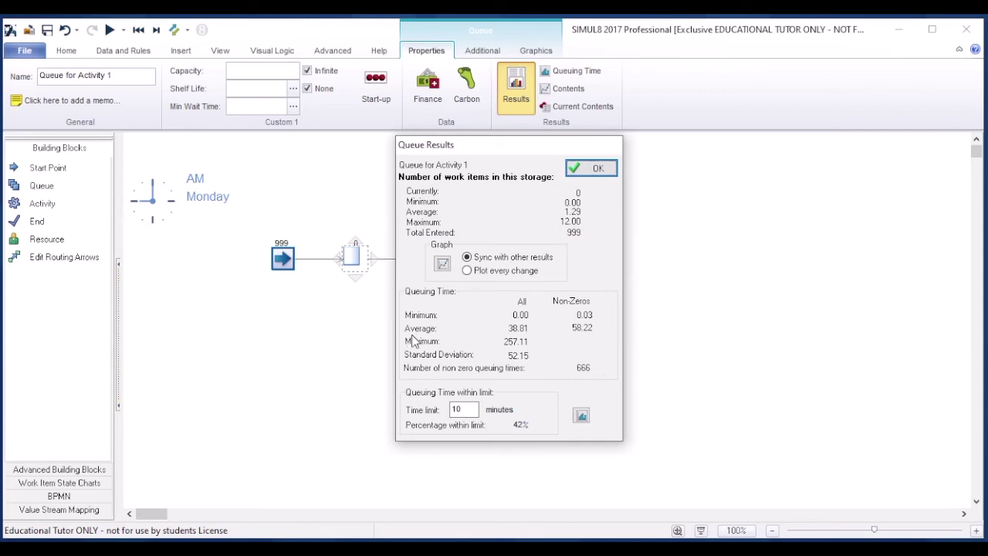
pyautogui.rightClick(518, 330)
pyautogui.click(594, 168)
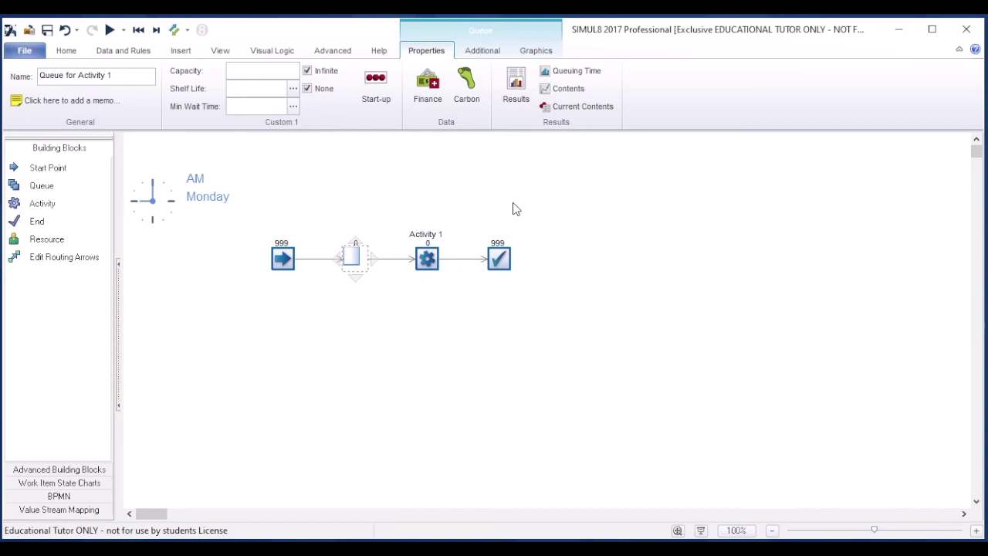
# Add Activity 1's average number of work items to the KPIs from its results dialog and close it
pyautogui.click(431, 258)
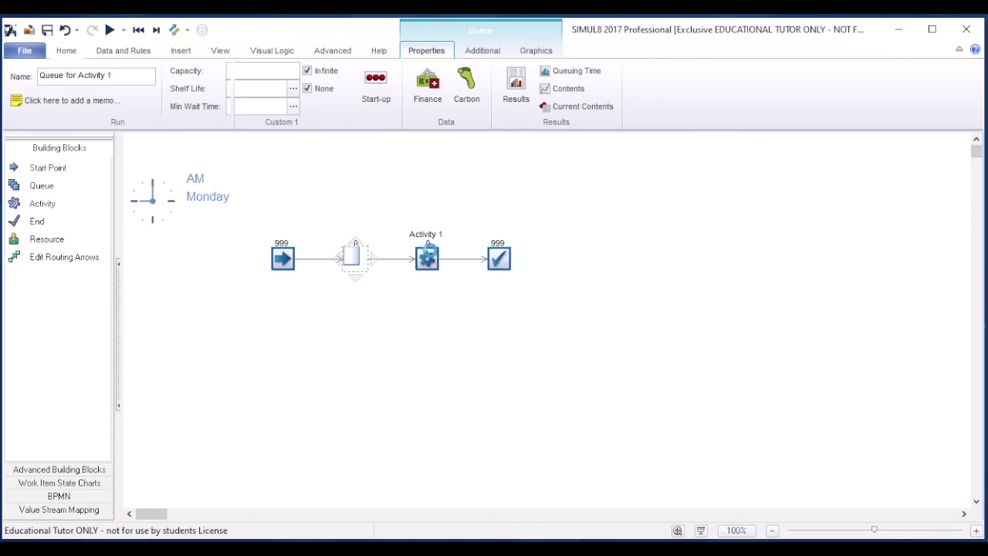
pyautogui.click(682, 89)
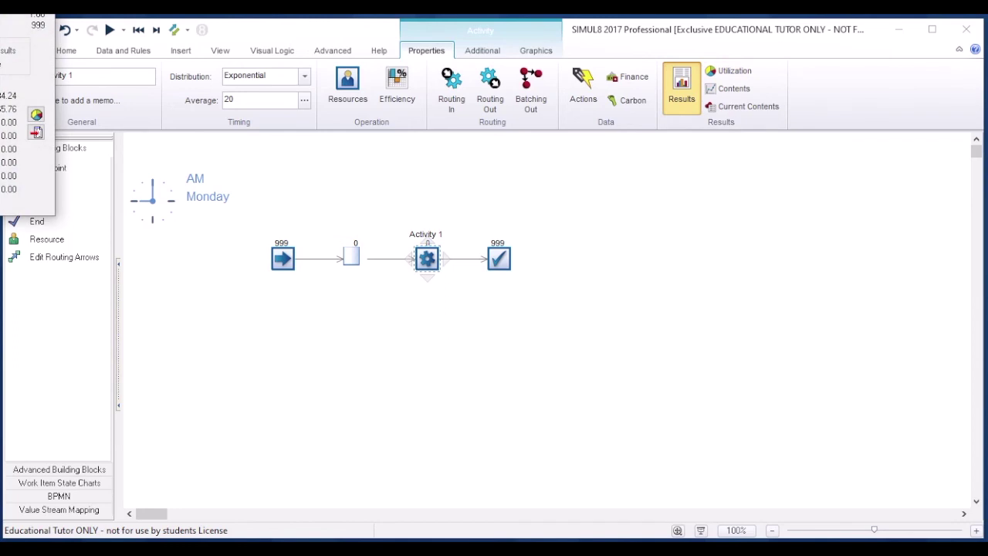
pyautogui.moveTo(4, 51); pyautogui.dragTo(435, 148)
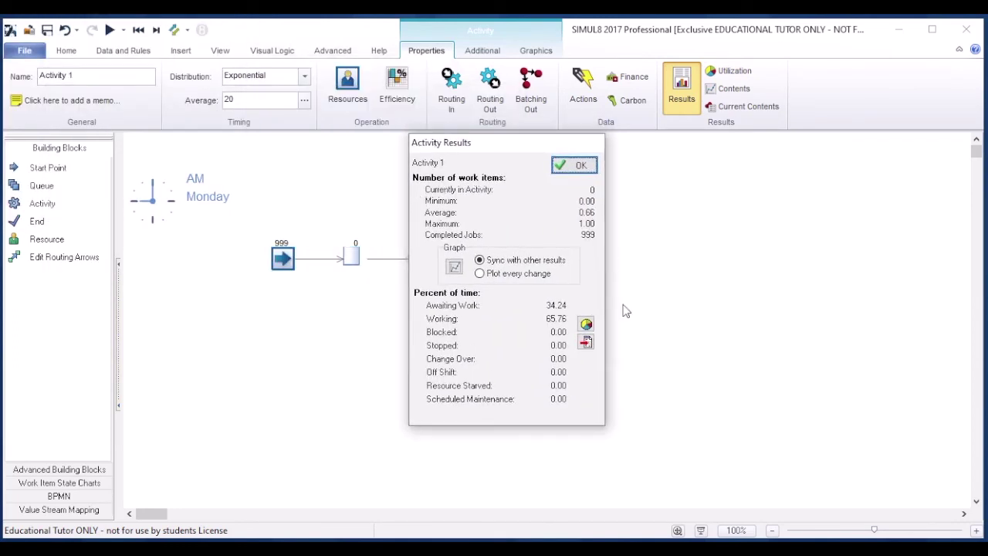
pyautogui.doubleClick(588, 214)
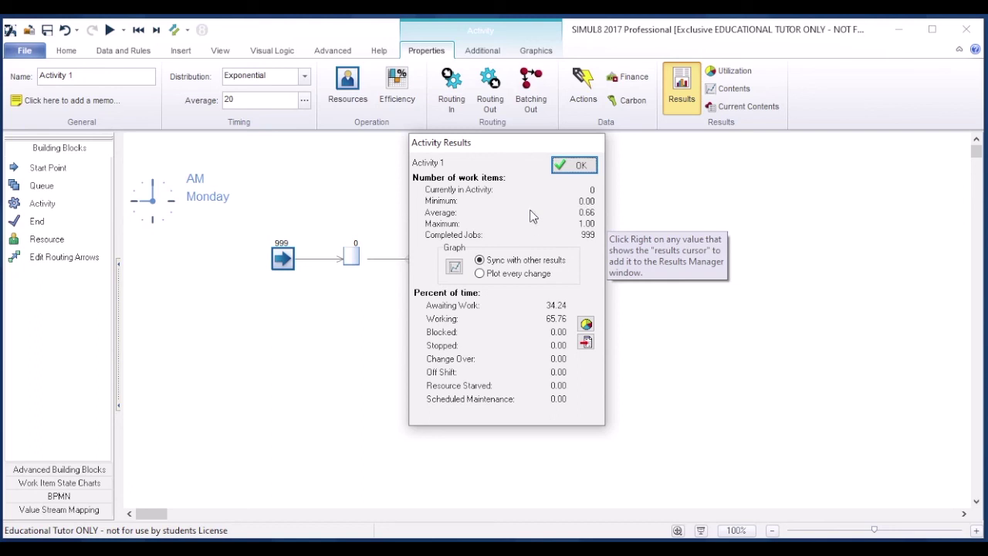
pyautogui.click(579, 167)
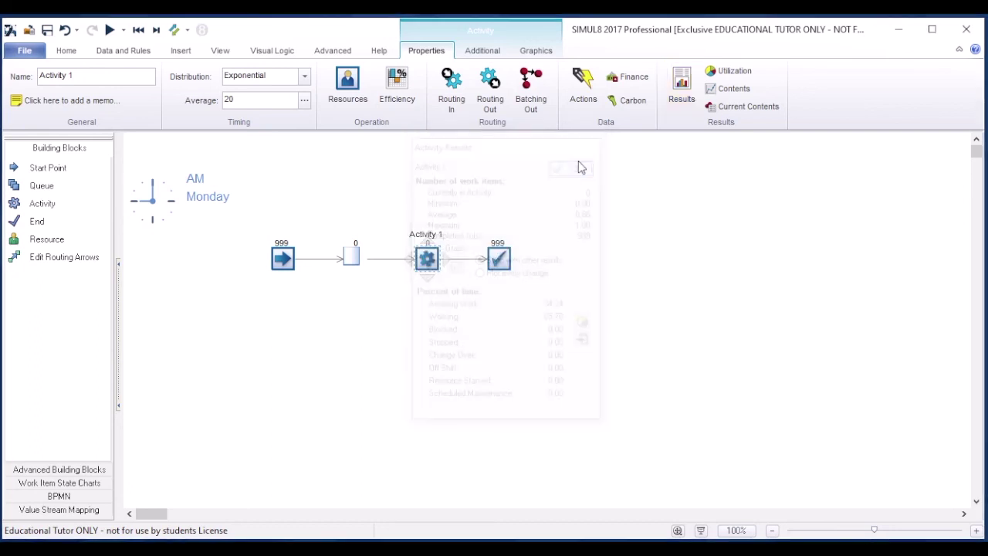
# Open the results of End 1, examine the average time in system, and close the dialog
pyautogui.click(501, 259)
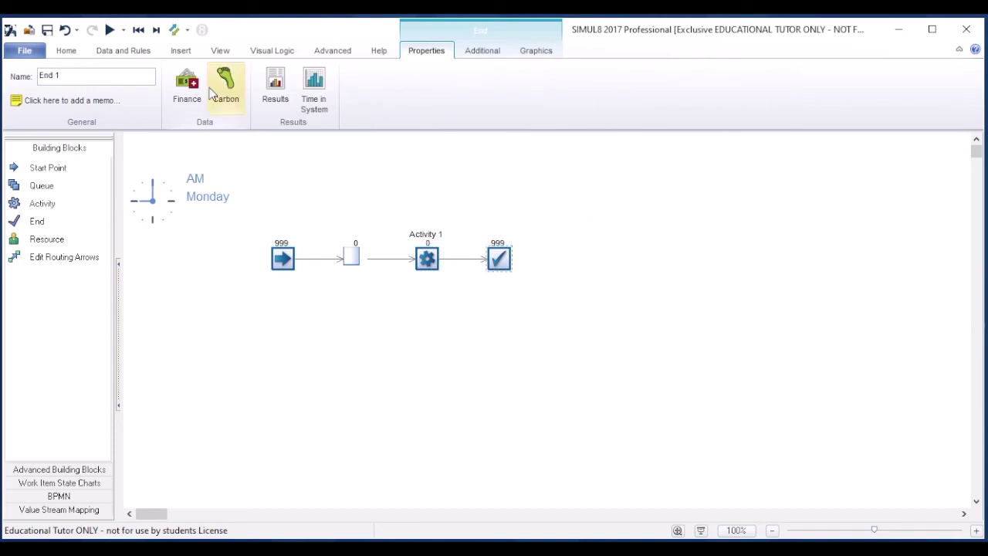
pyautogui.click(275, 89)
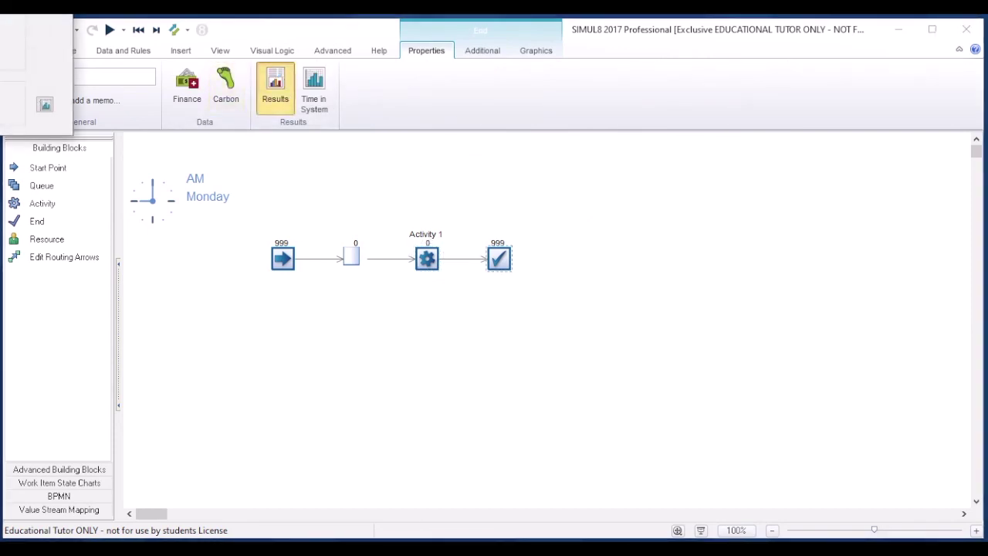
pyautogui.moveTo(410, 136); pyautogui.dragTo(439, 156)
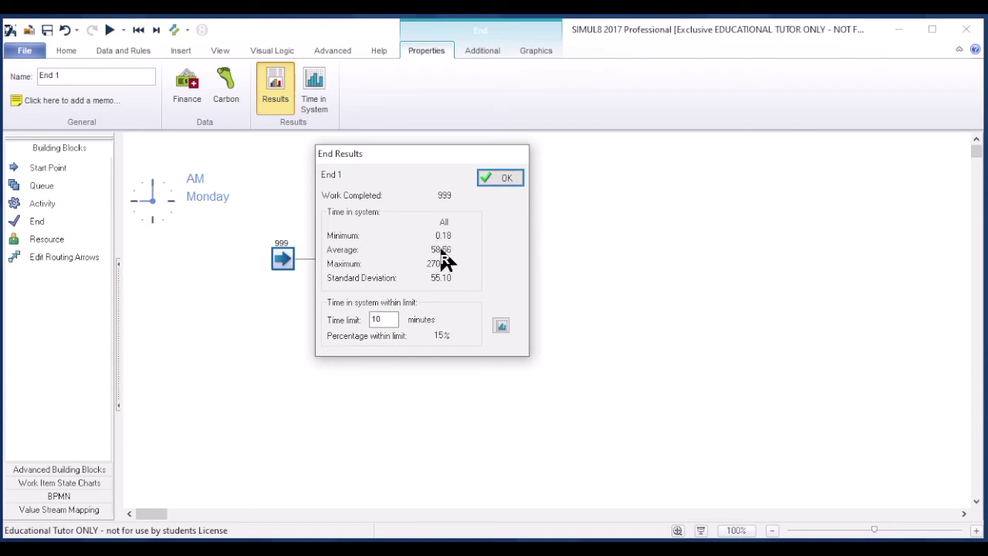
pyautogui.click(500, 179)
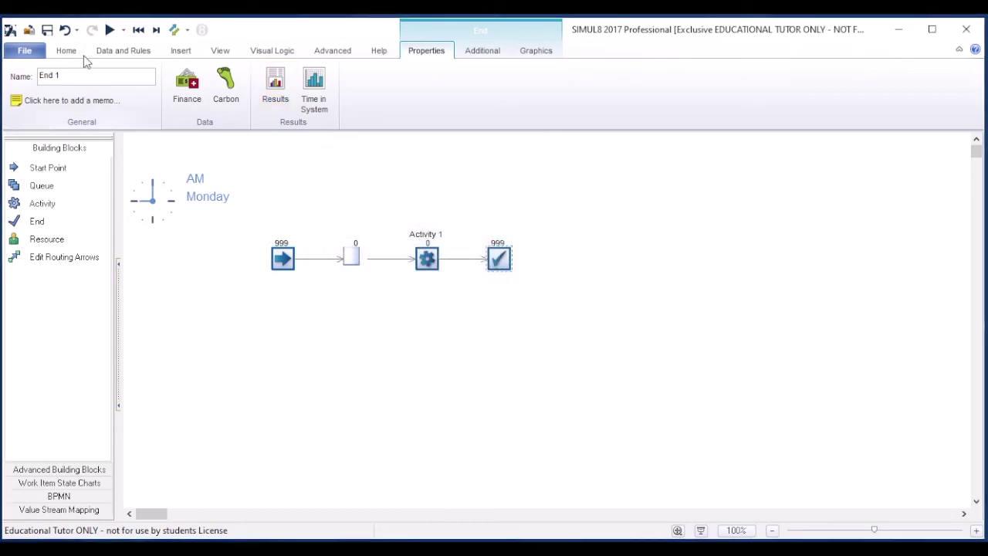
# Set the warm-up period in the clock properties to 60000 minutes
pyautogui.click(123, 51)
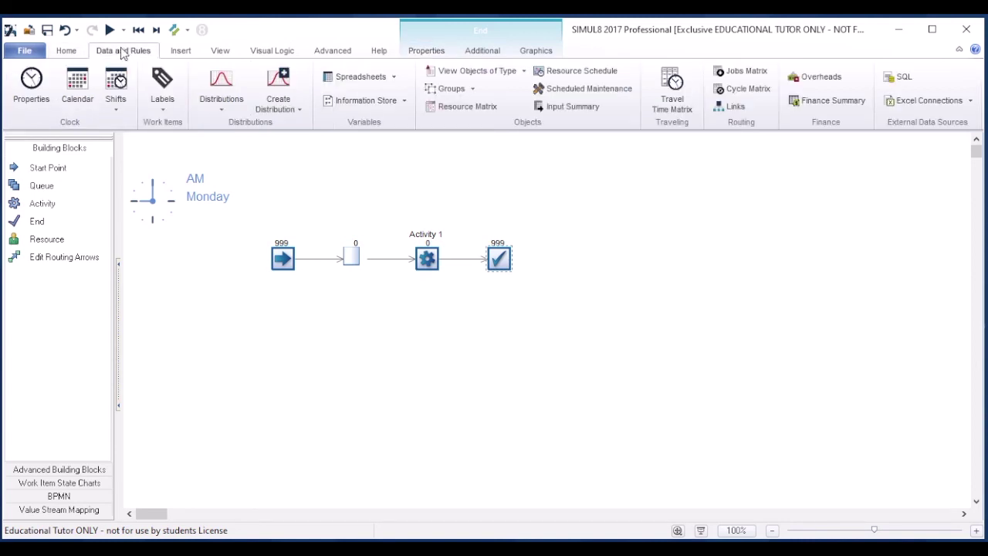
pyautogui.click(39, 83)
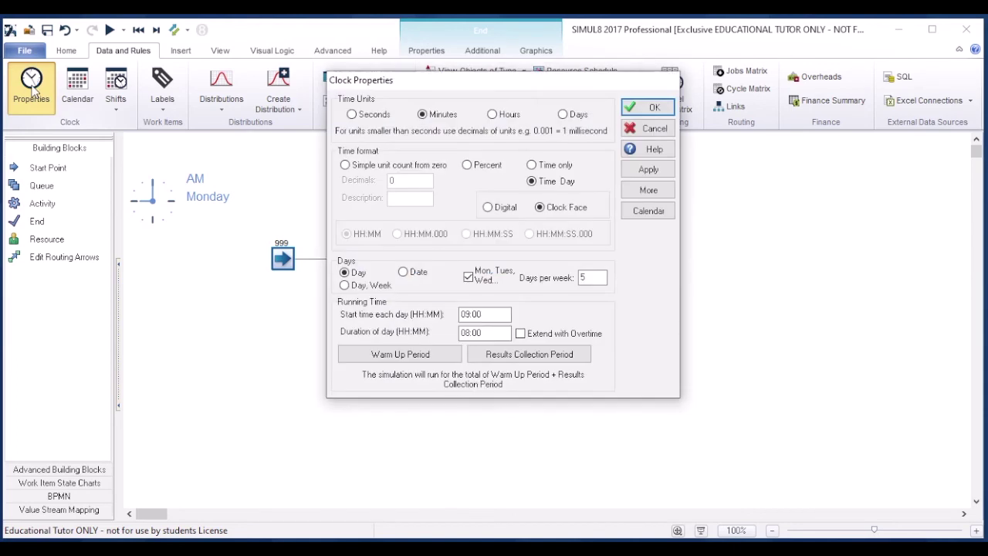
pyautogui.click(443, 353)
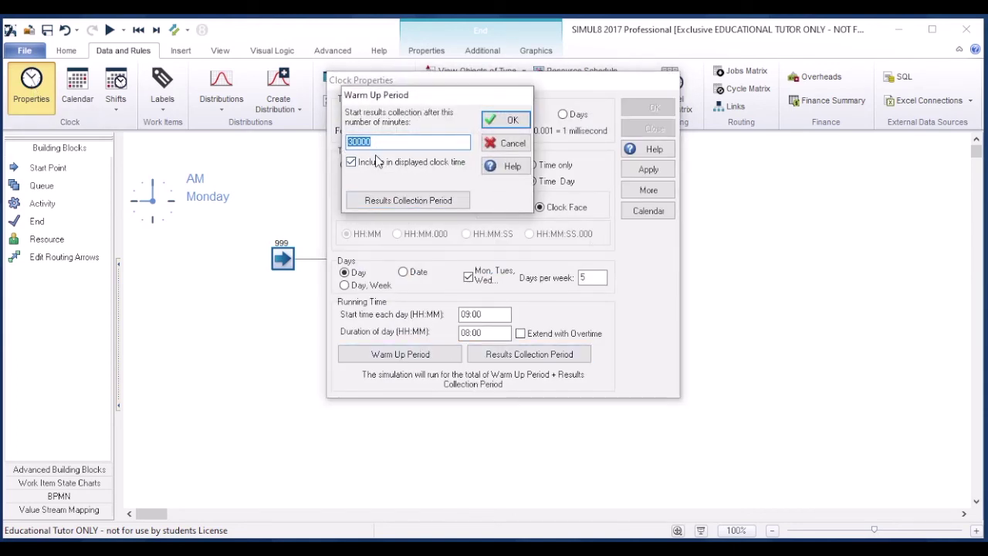
pyautogui.click(354, 143)
pyautogui.write('8')
pyautogui.click(488, 121)
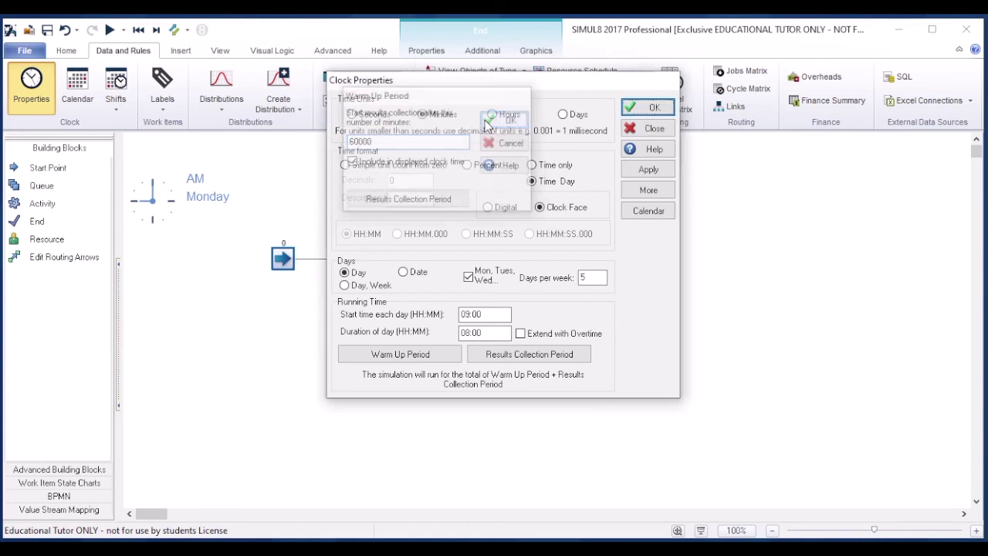
# Set the results collection period to 300000 minutes and apply the clock properties
pyautogui.click(542, 348)
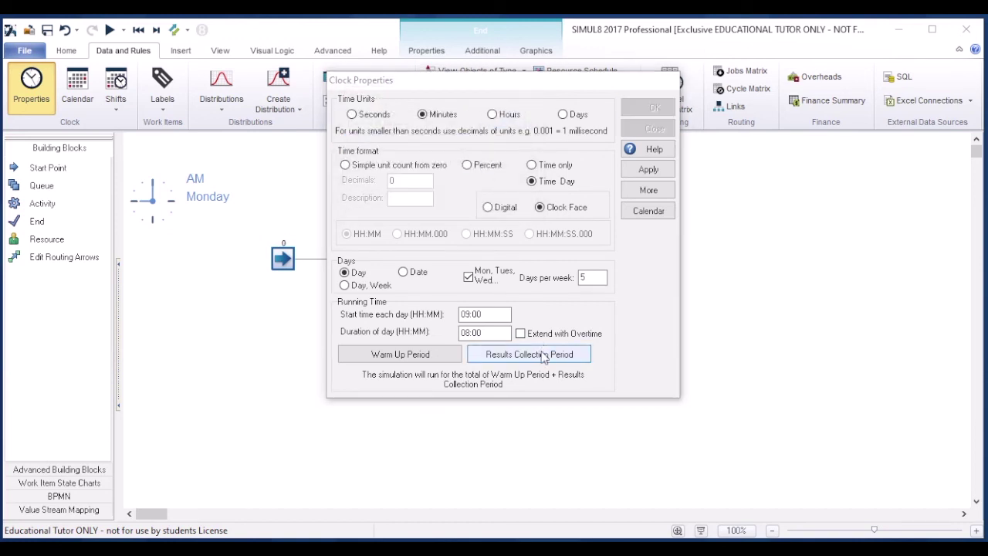
pyautogui.click(388, 130)
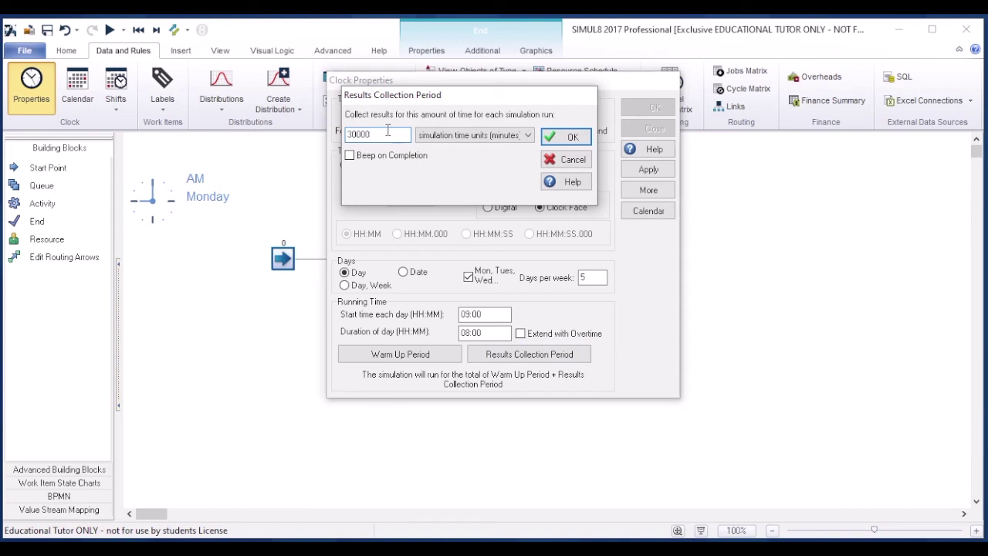
pyautogui.write('0')
pyautogui.click(572, 142)
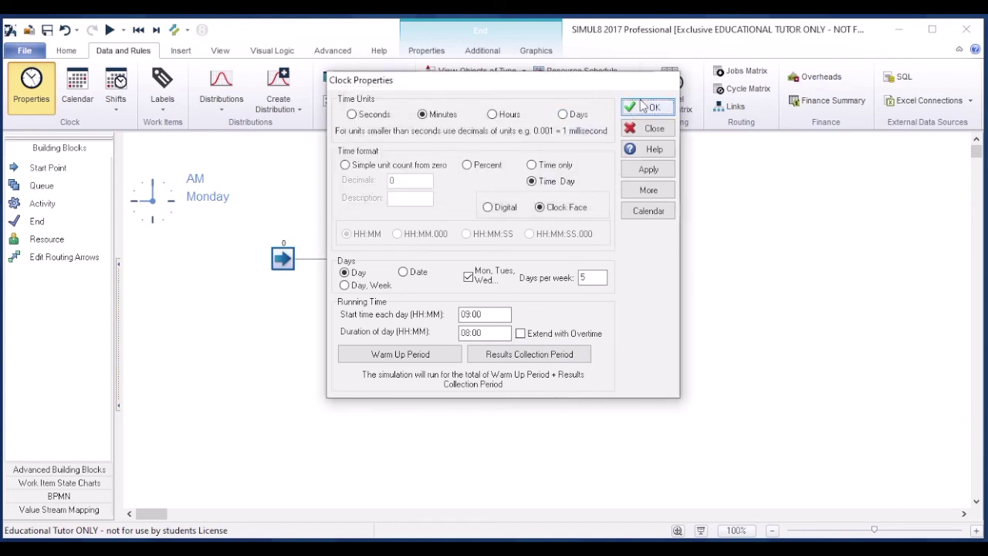
pyautogui.click(649, 114)
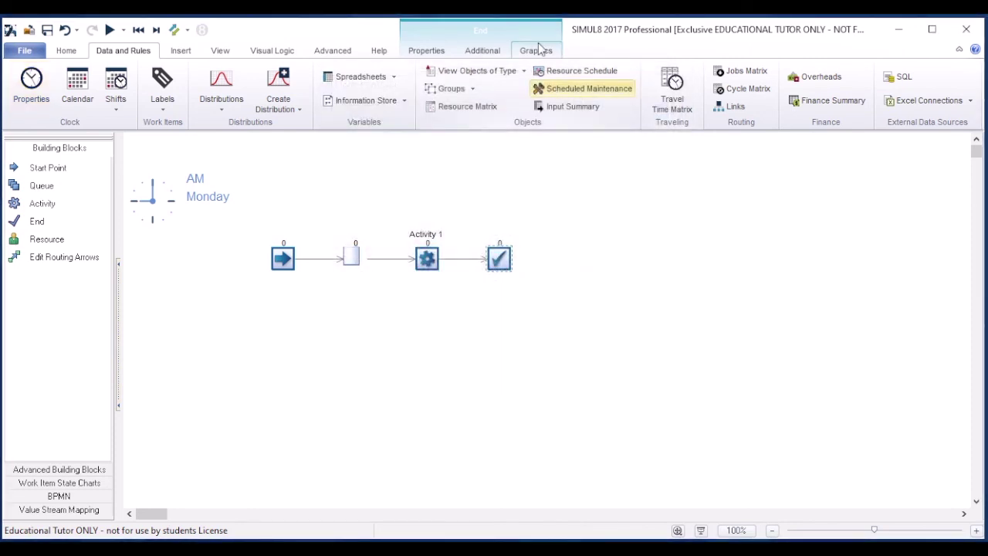
# Run the simulation for the full collection period, first slowing the animation and raising the speed to its maximum
pyautogui.click(70, 52)
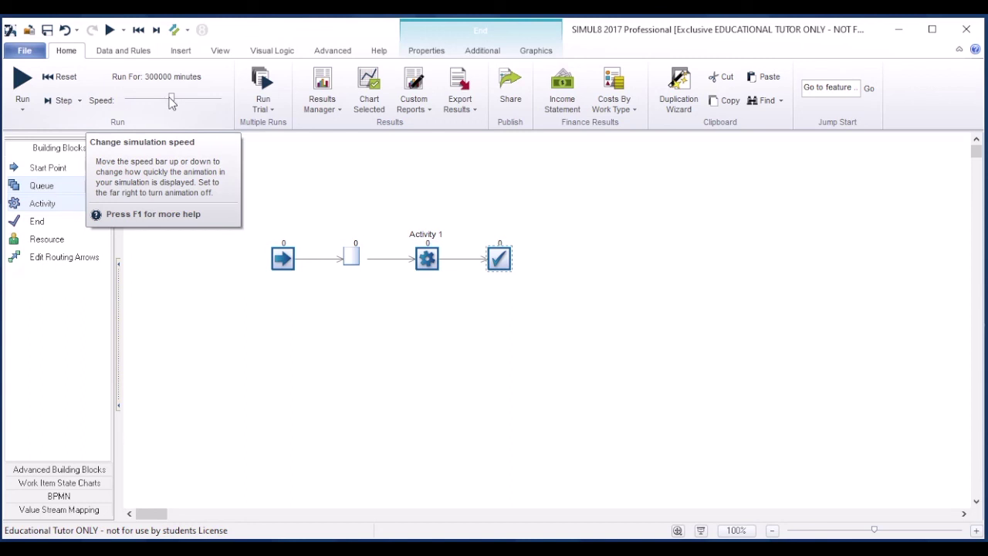
pyautogui.click(22, 77)
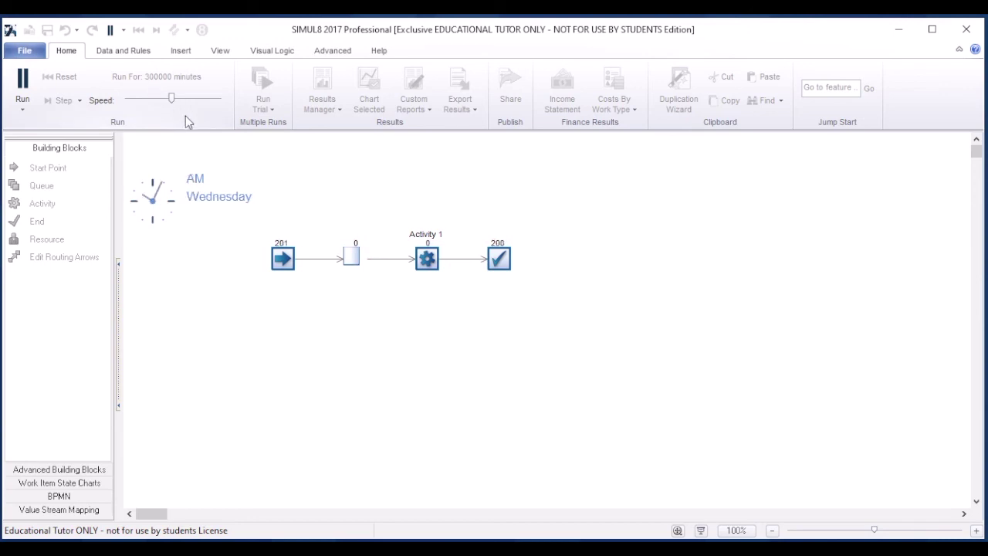
pyautogui.moveTo(174, 102); pyautogui.dragTo(138, 100)
pyautogui.moveTo(138, 98); pyautogui.dragTo(219, 99)
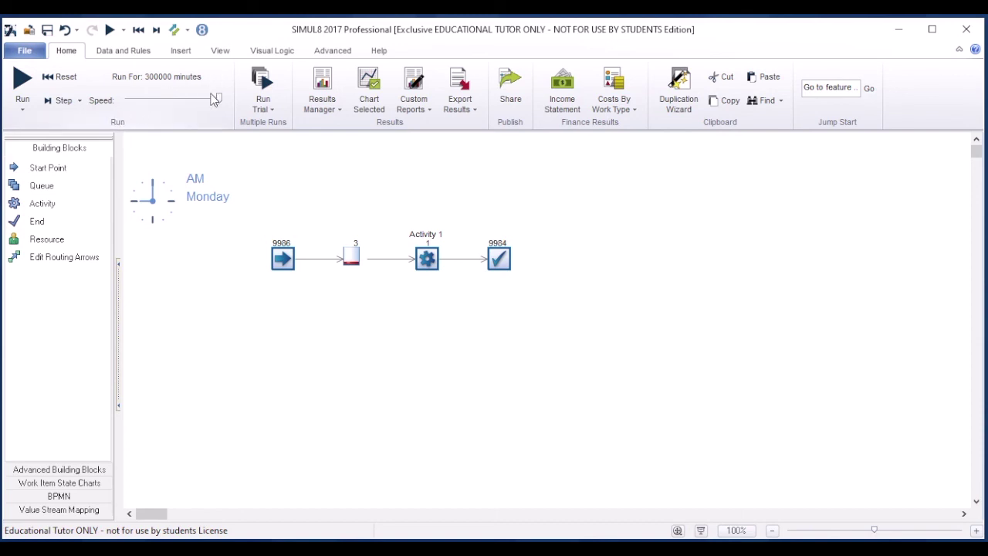
# Start a multiple-run trial of the model with the updated clock settings
pyautogui.click(263, 80)
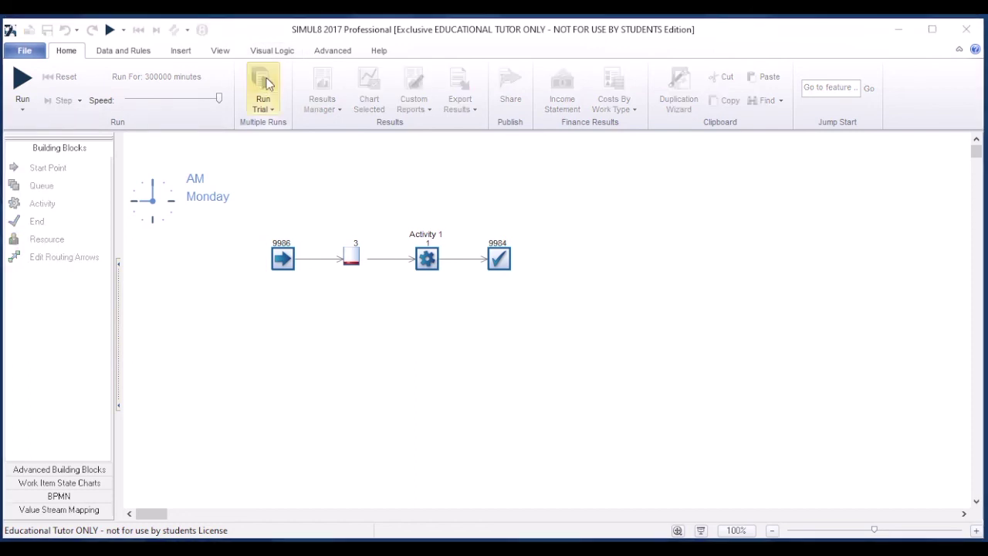